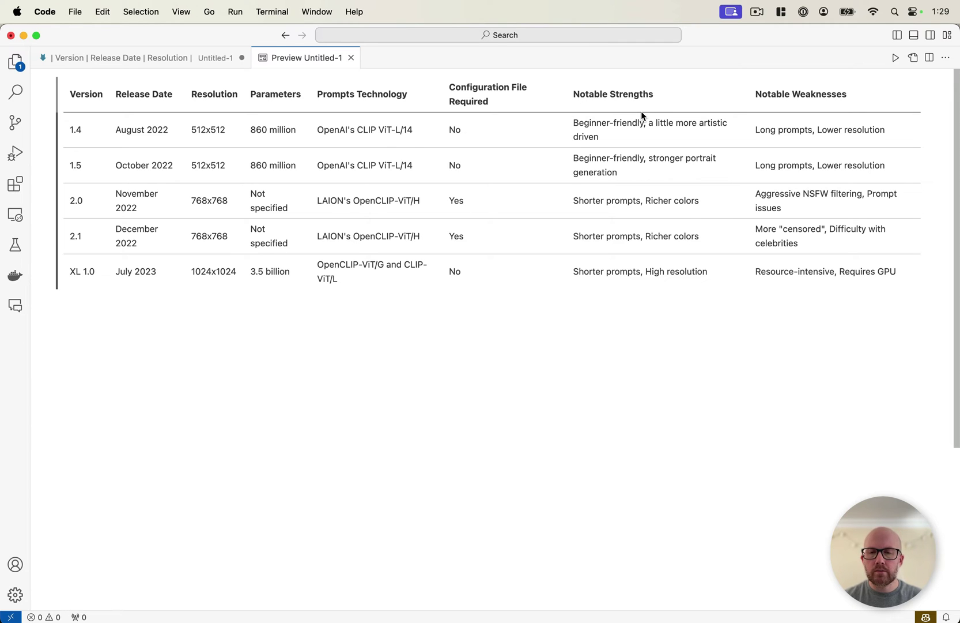
Step: Switch to the sd_model_comparison sample-image folder in Finder
key(super+Tab)
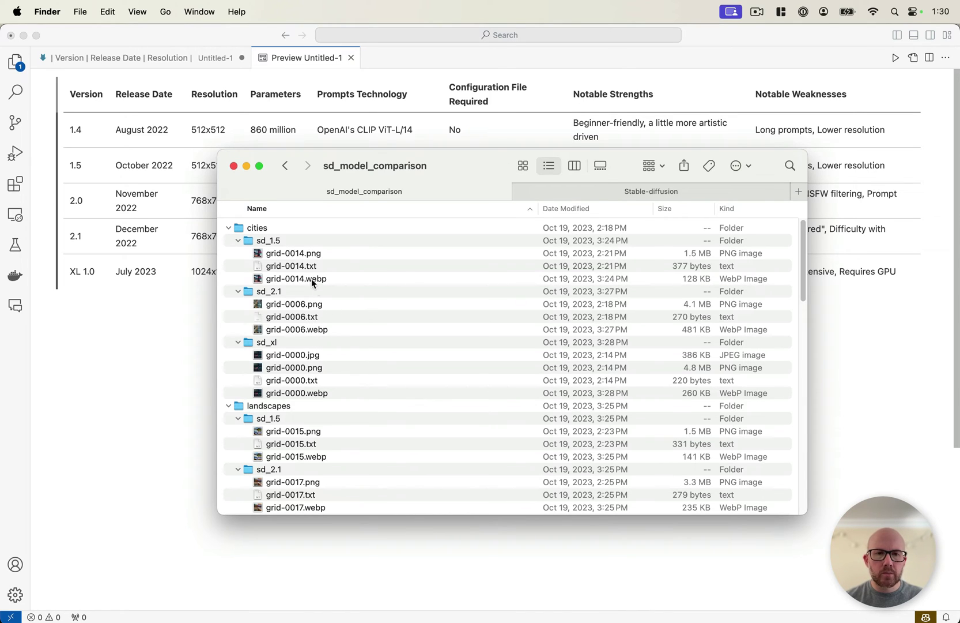
scroll(311, 276, down, 1)
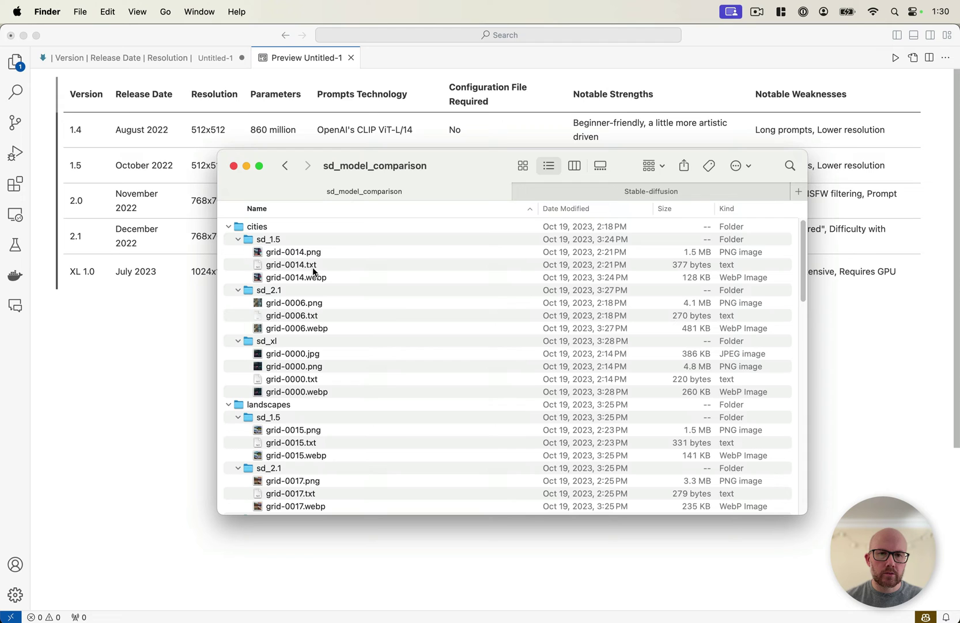
click(313, 255)
key(space)
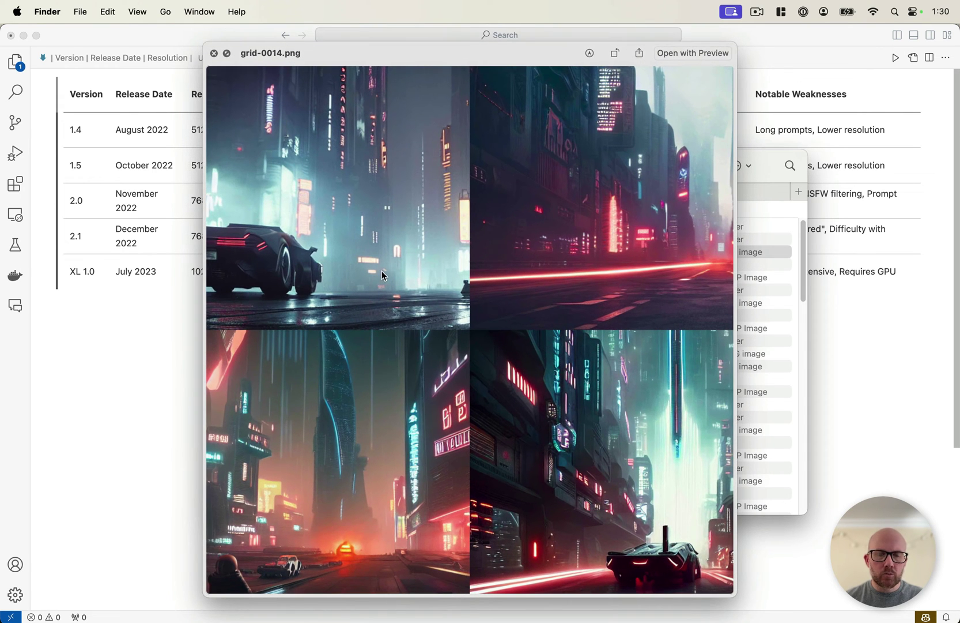
mouse_move(446, 277)
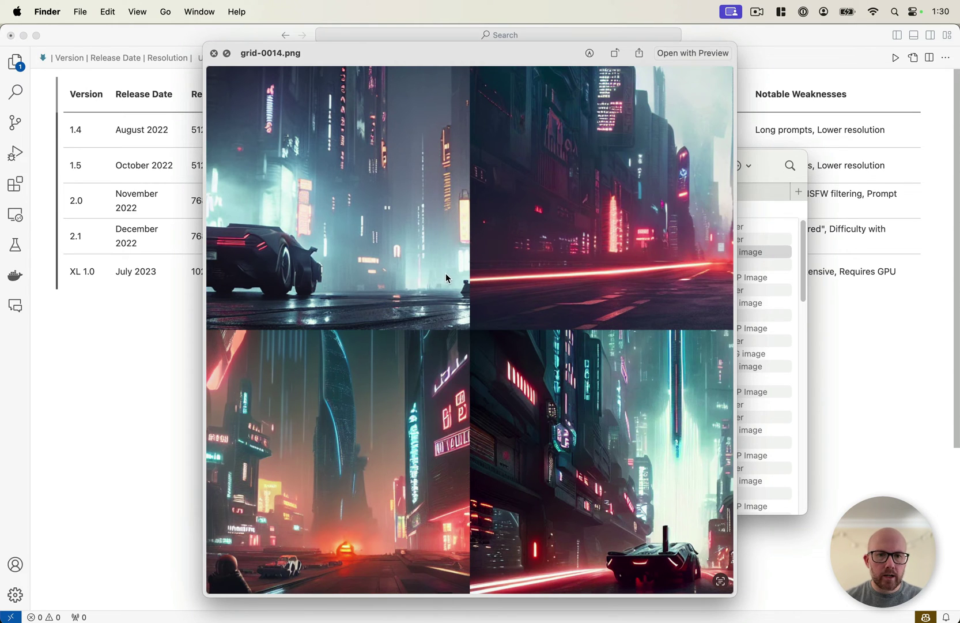
key(space)
click(313, 303)
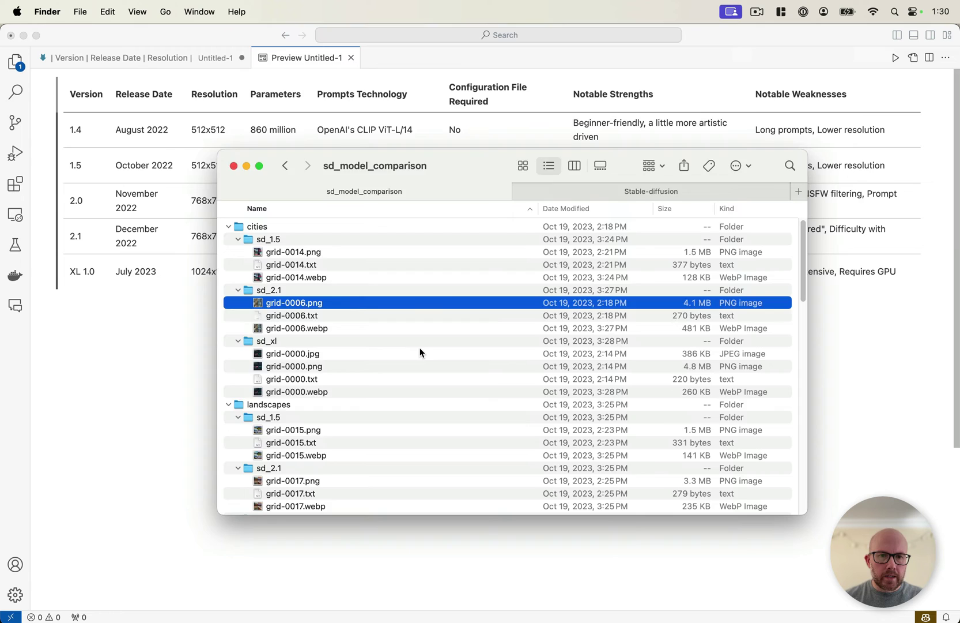
key(space)
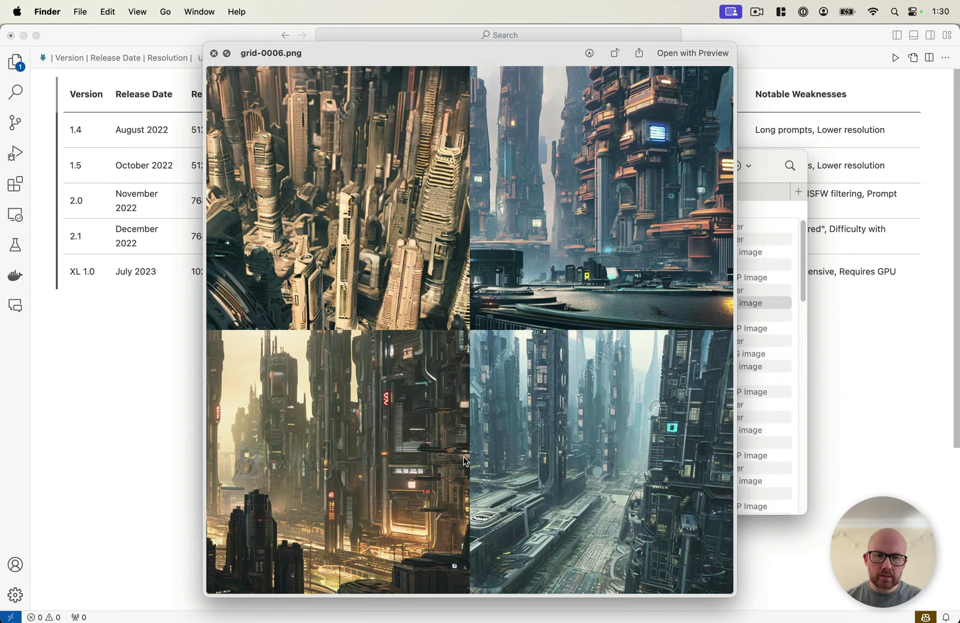
key(space)
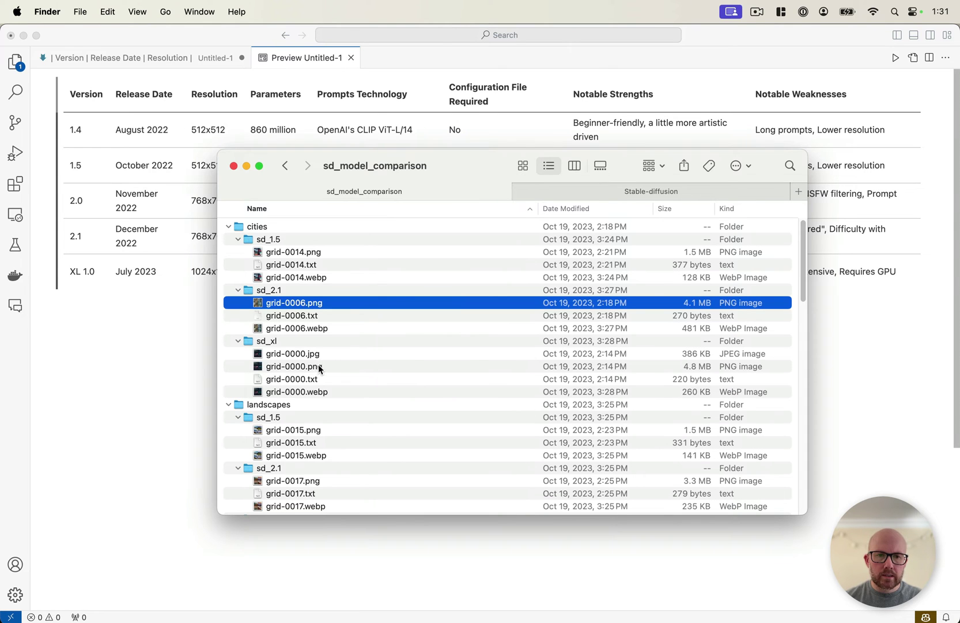
click(294, 366)
key(space)
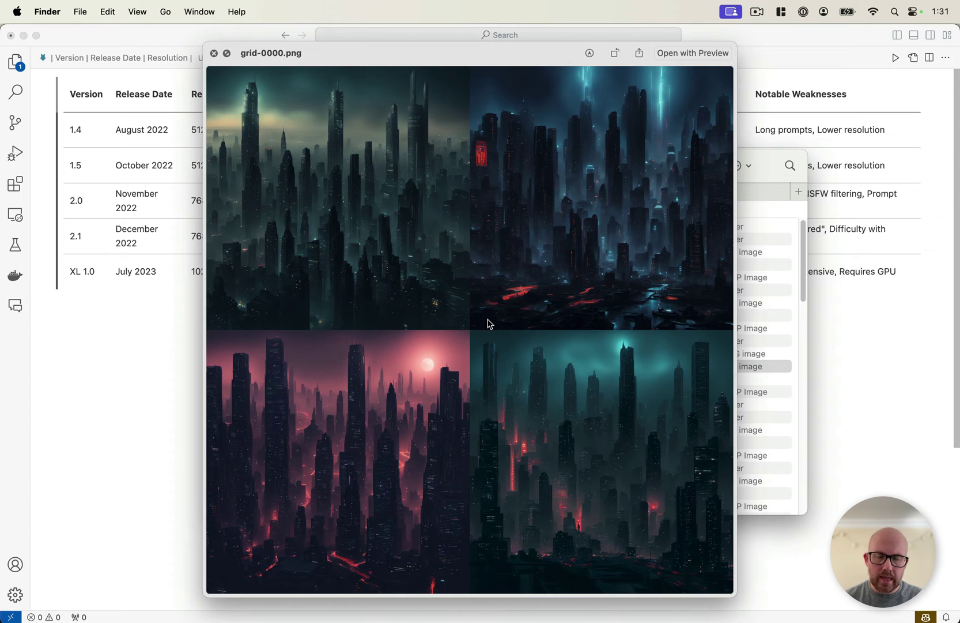
key(space)
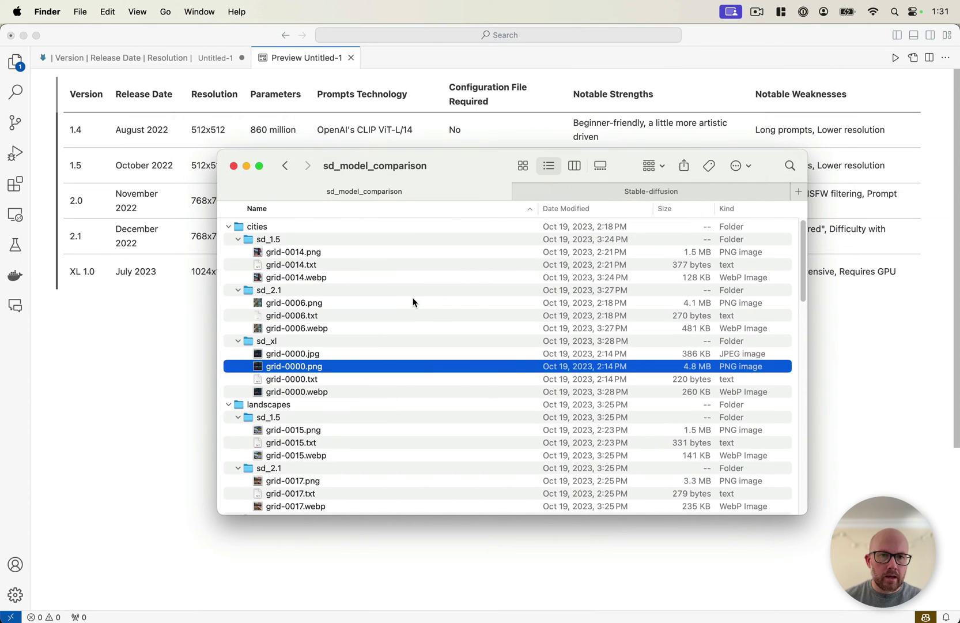
scroll(413, 302, down, 3)
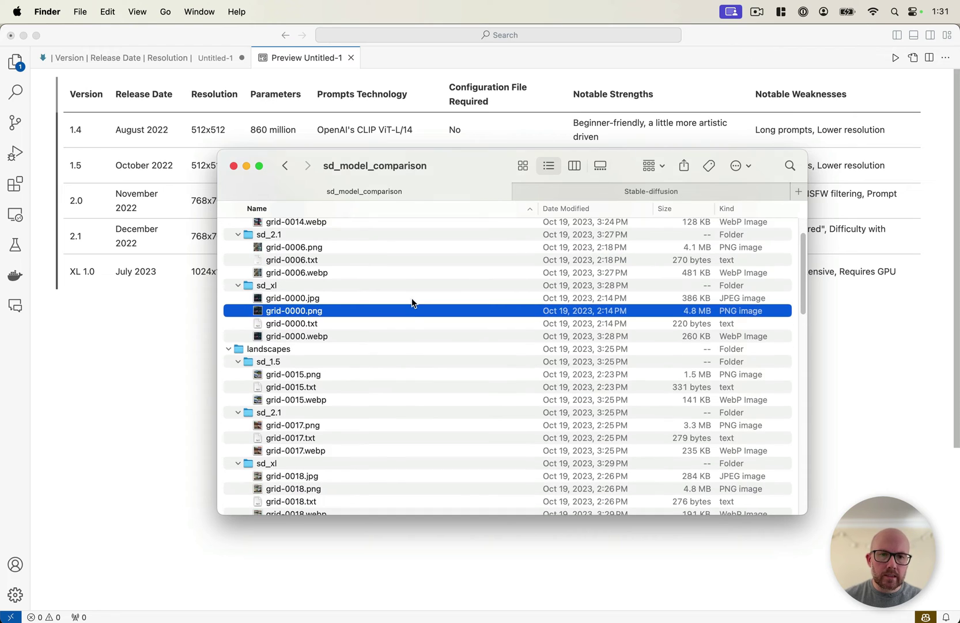
scroll(411, 302, down, 2)
scroll(406, 299, down, 2)
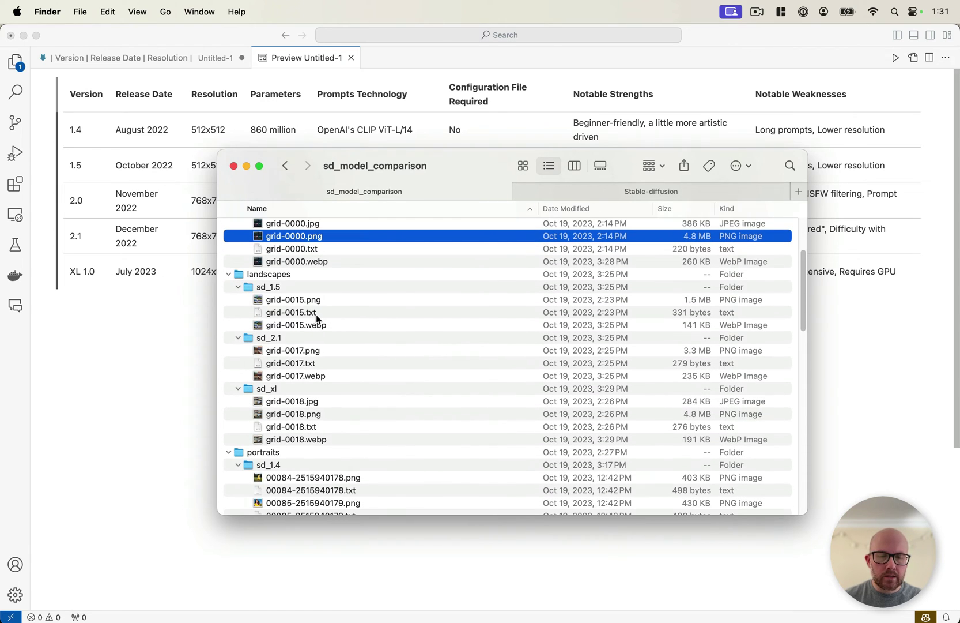
scroll(313, 312, down, 1)
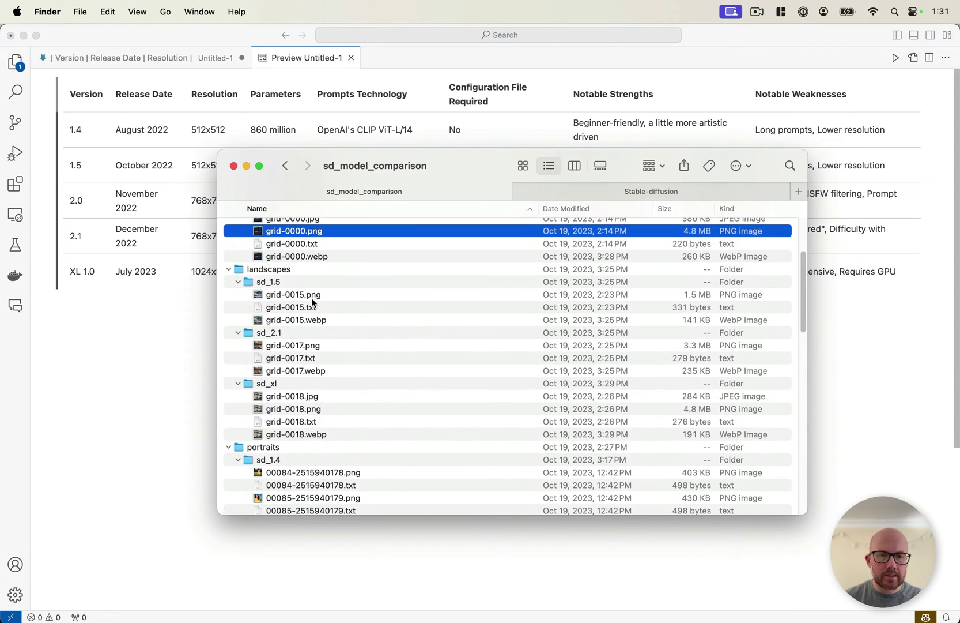
scroll(313, 307, down, 1)
click(314, 315)
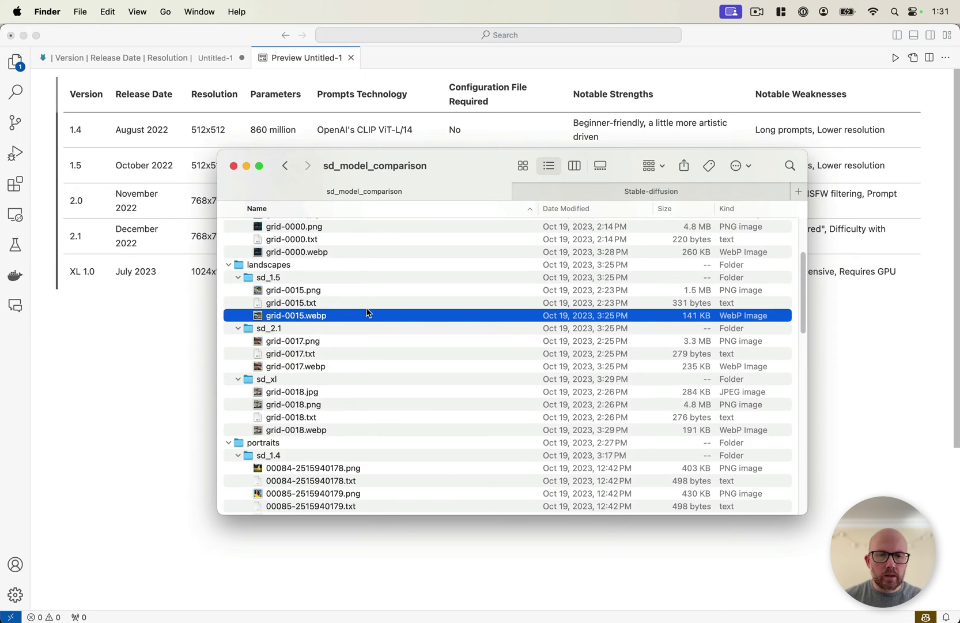
key(space)
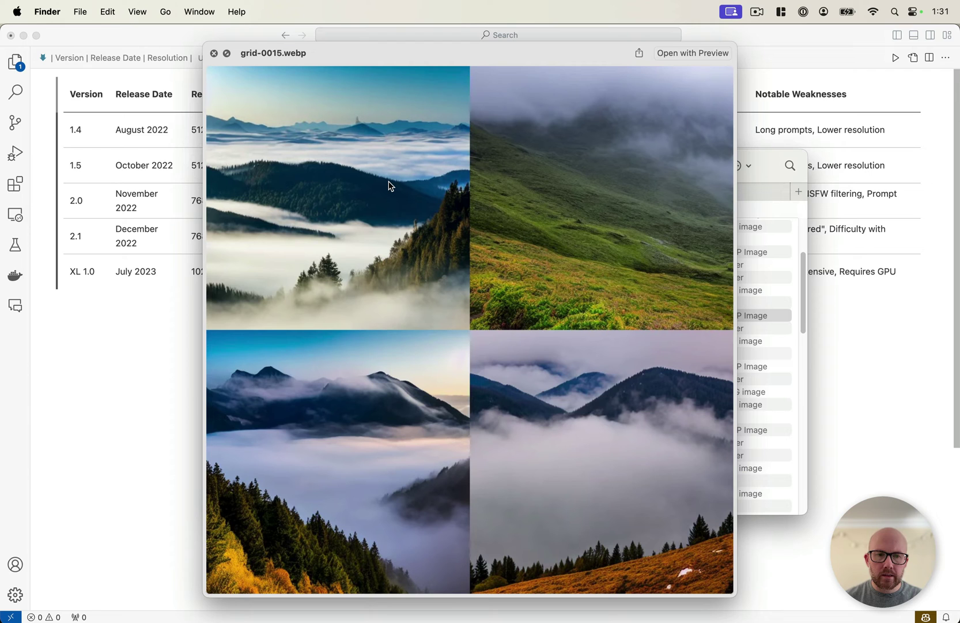
key(space)
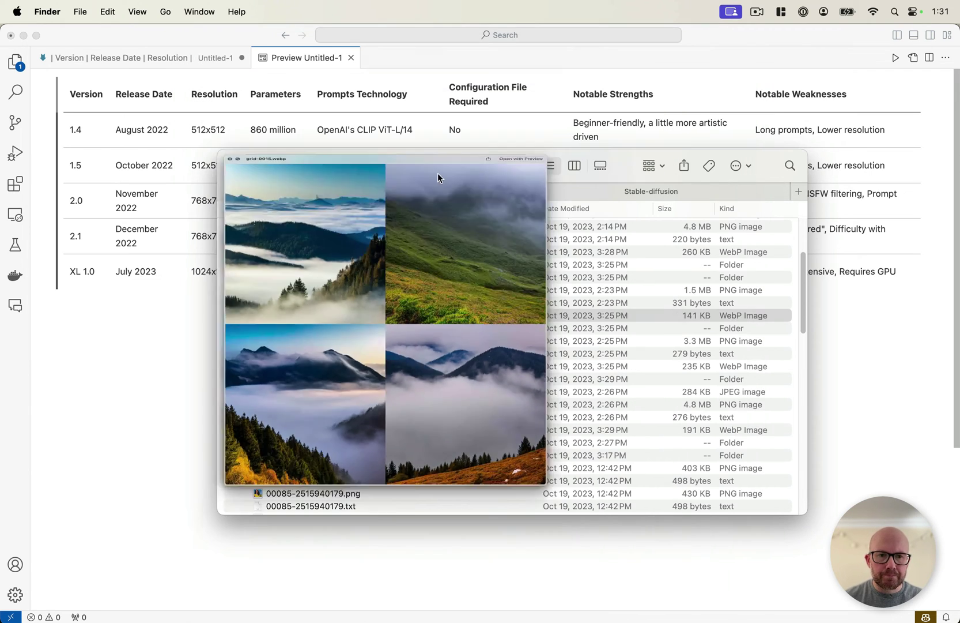
click(326, 364)
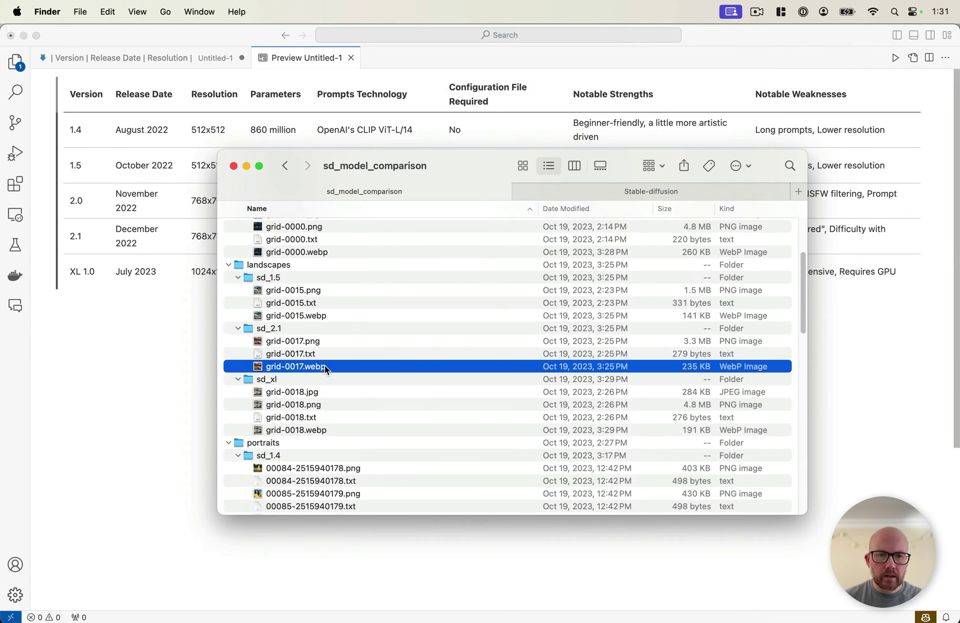
key(space)
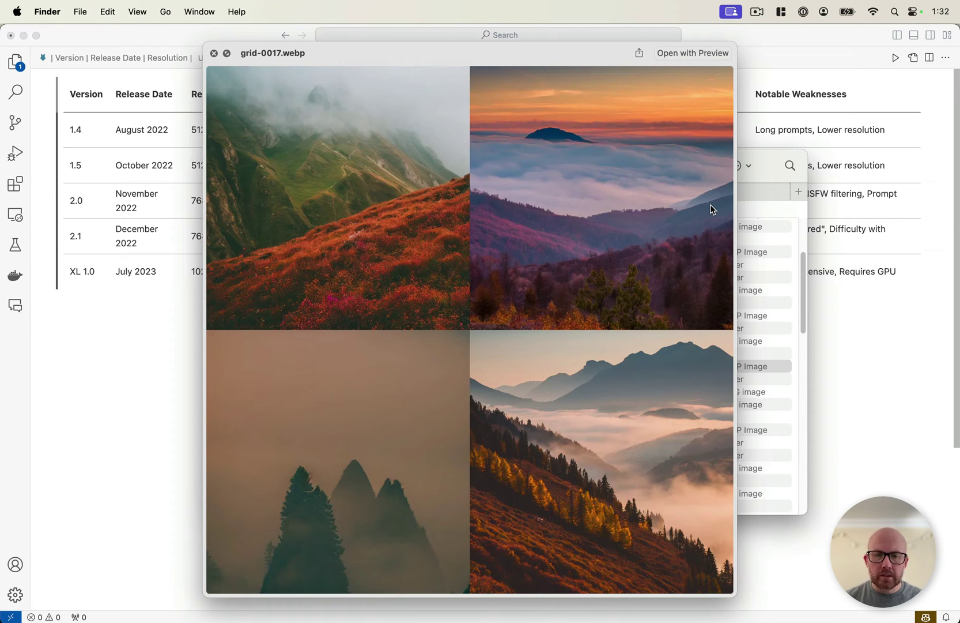
key(space)
scroll(362, 303, down, 2)
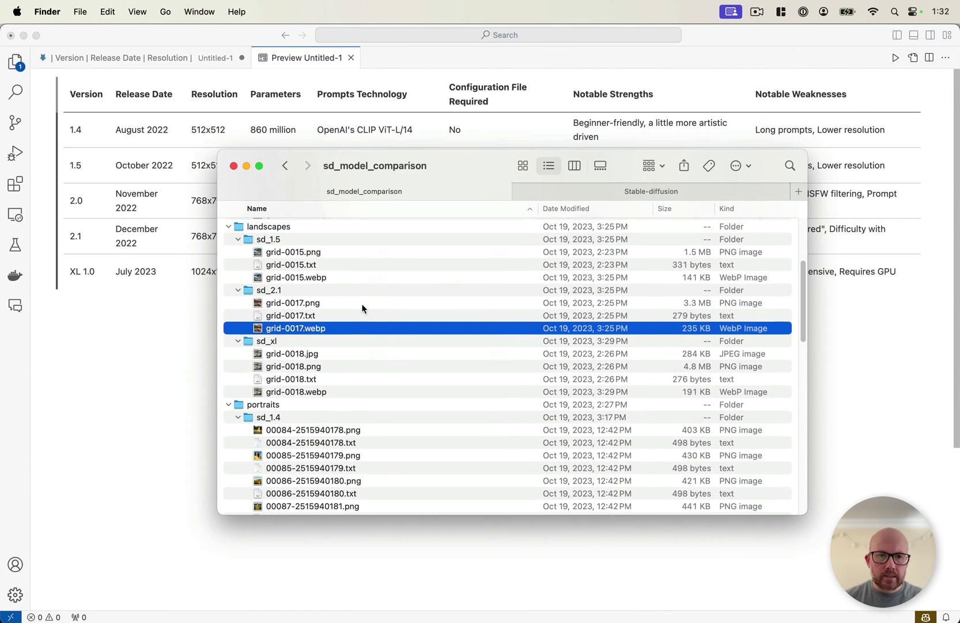
scroll(305, 361, down, 1)
click(303, 381)
key(space)
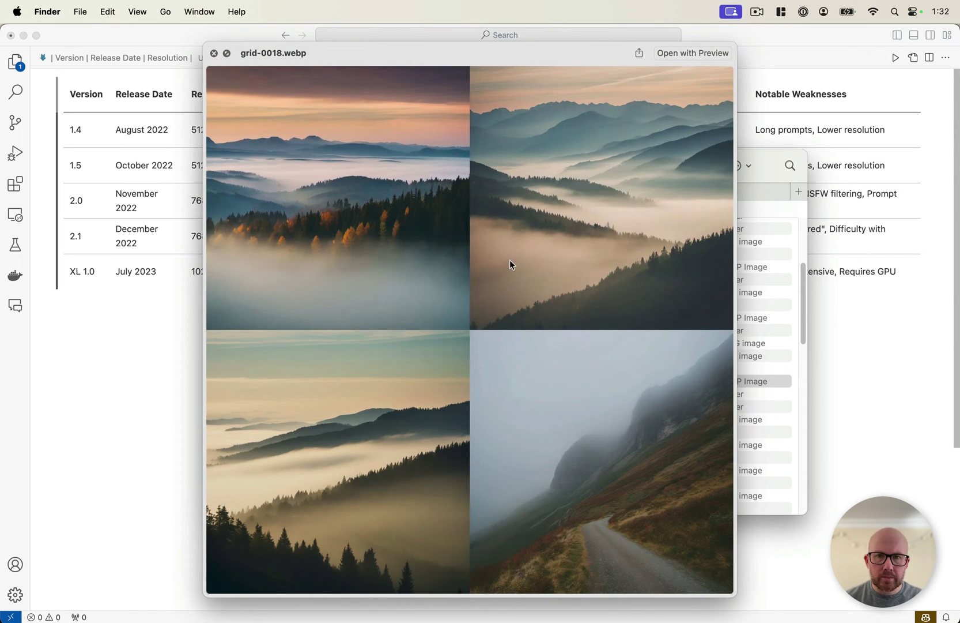
key(space)
click(295, 267)
key(space)
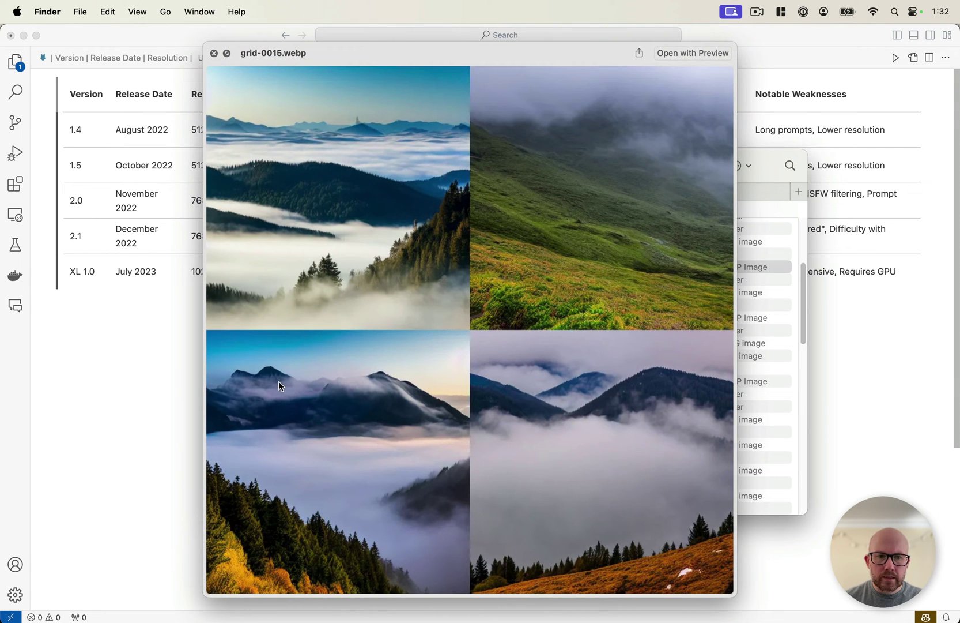
key(space)
click(281, 380)
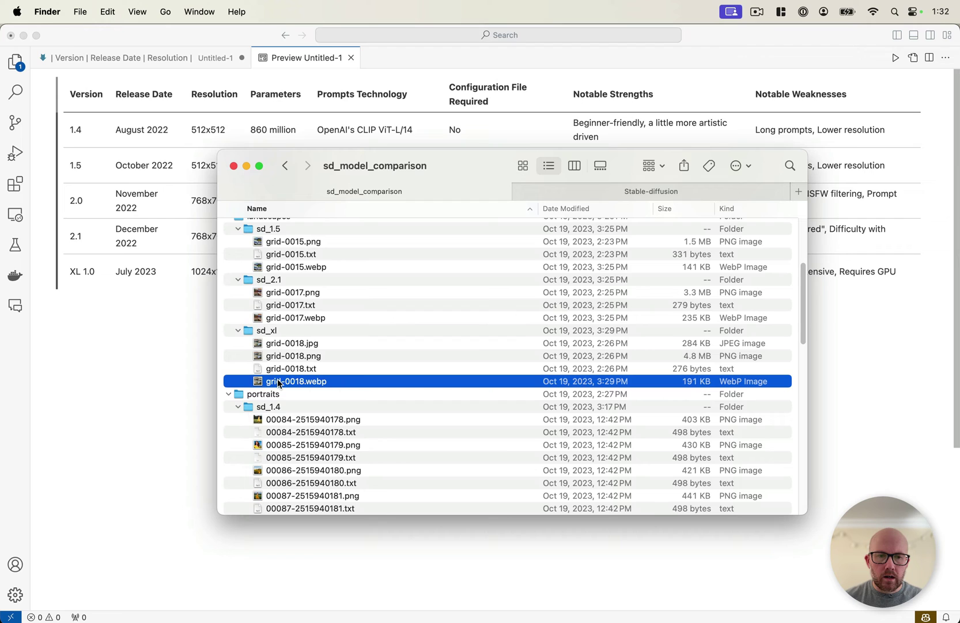
key(space)
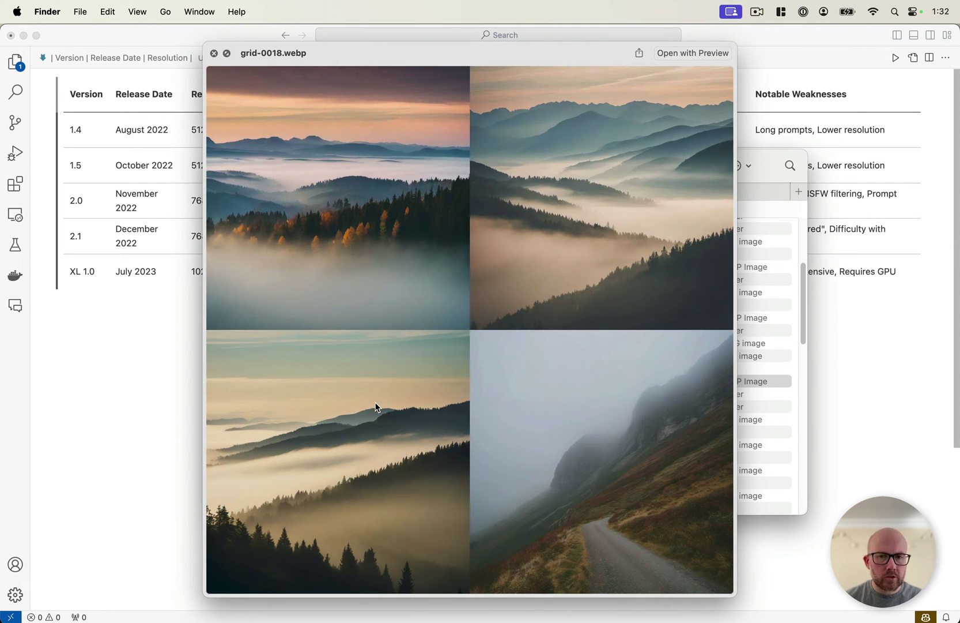
key(space)
scroll(376, 406, down, 3)
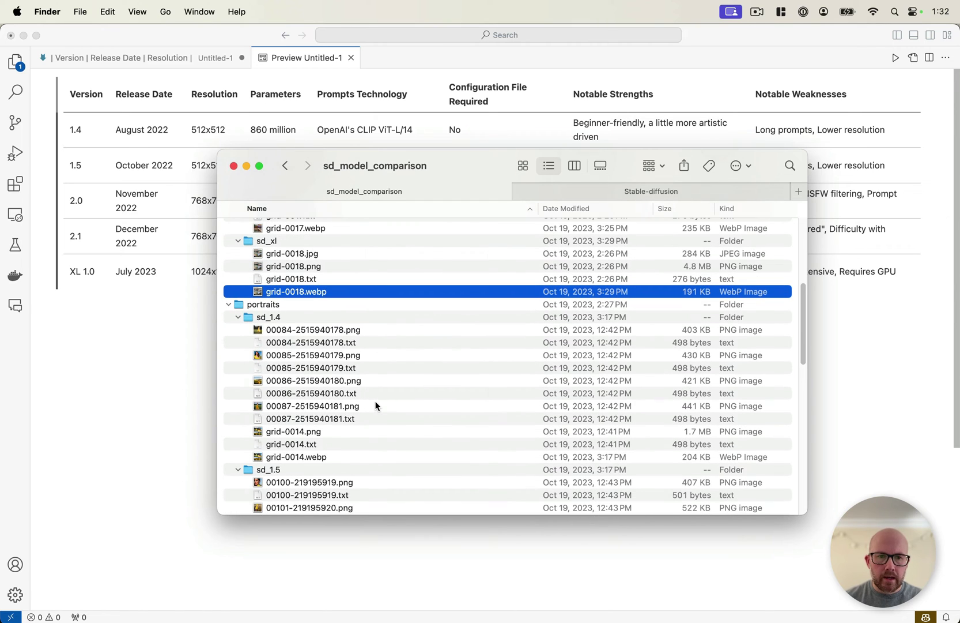
scroll(375, 406, down, 2)
scroll(376, 406, down, 2)
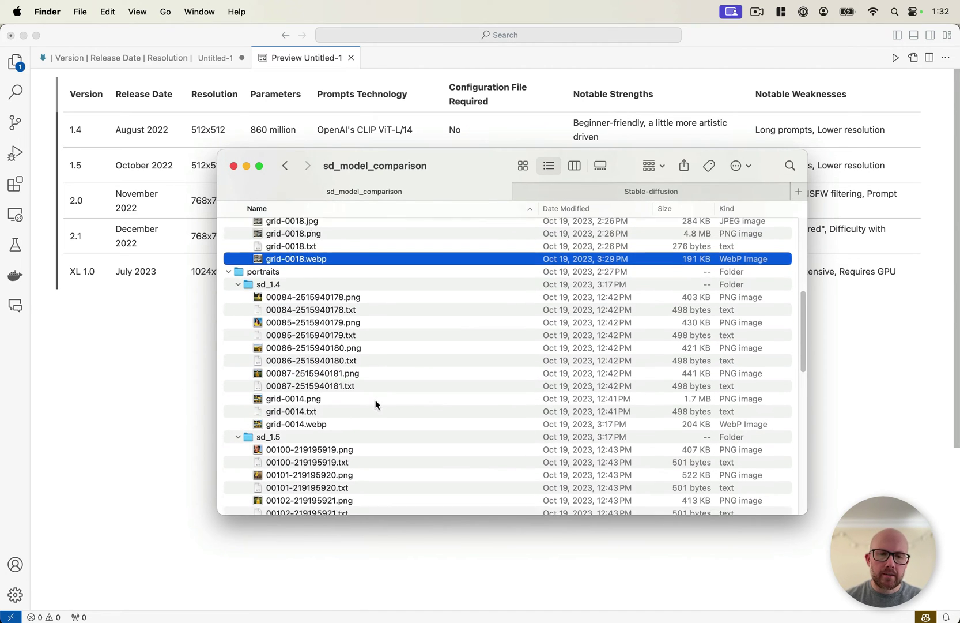
scroll(376, 404, down, 2)
scroll(376, 404, down, 1)
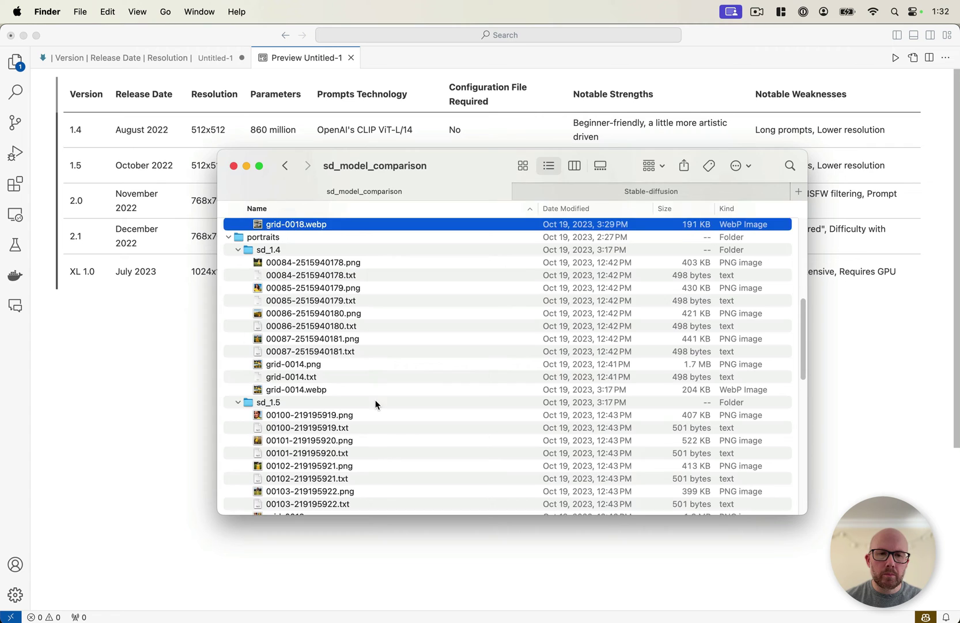
scroll(376, 404, down, 2)
click(320, 343)
key(space)
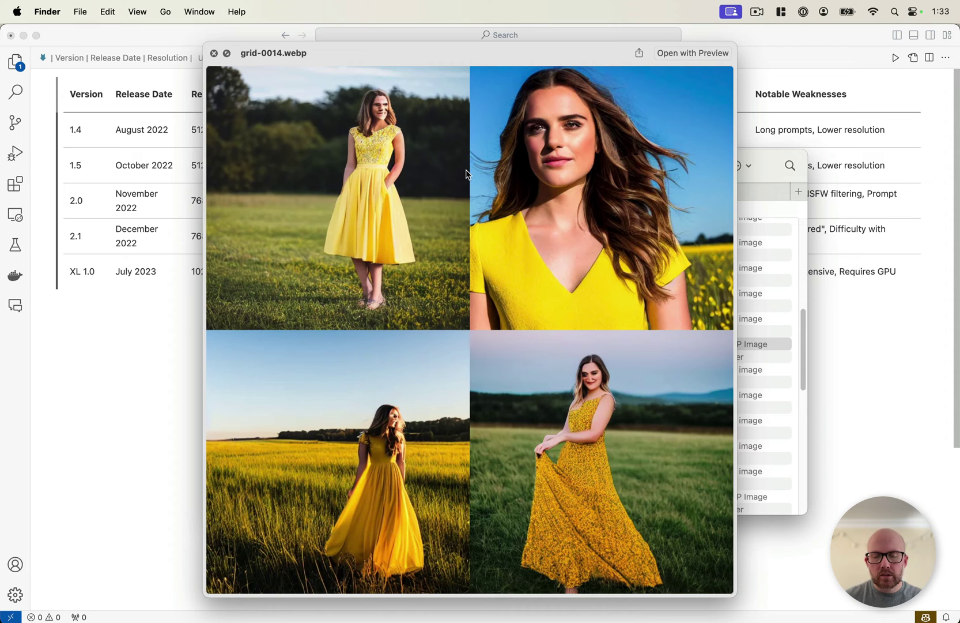
key(space)
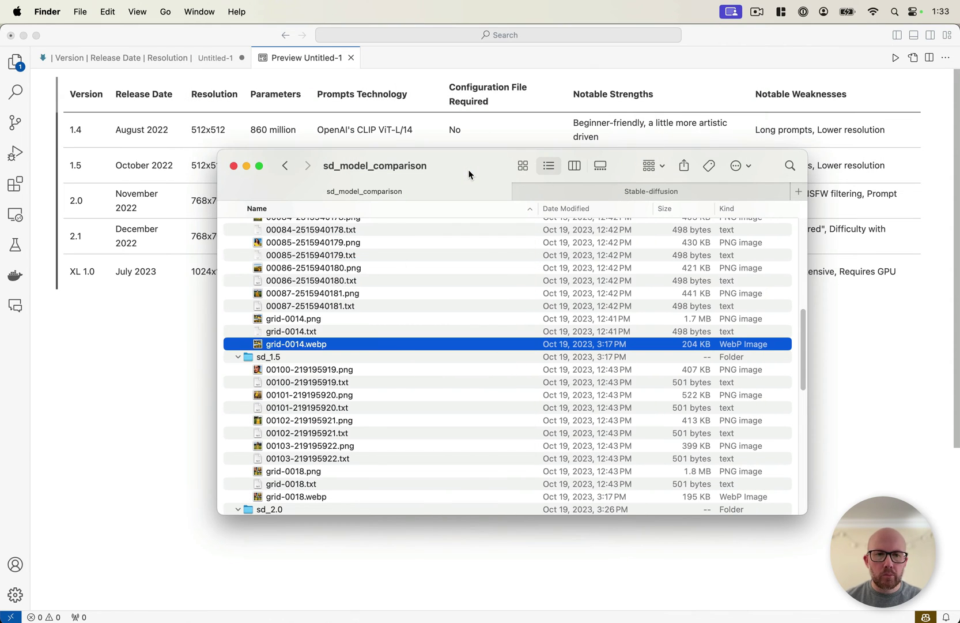
scroll(351, 376, down, 2)
scroll(351, 386, down, 1)
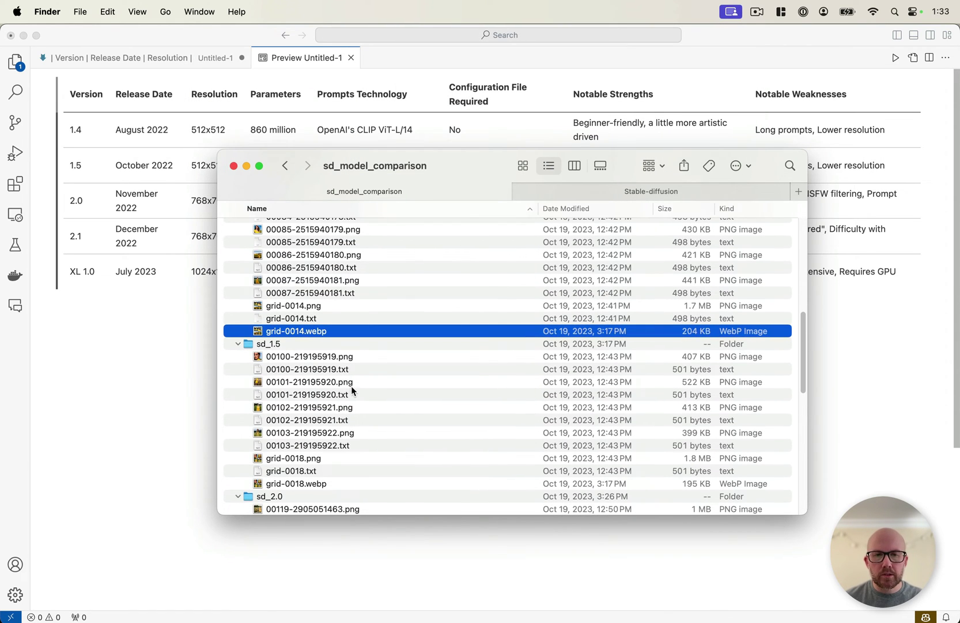
scroll(352, 385, down, 1)
scroll(330, 434, down, 1)
click(330, 434)
key(space)
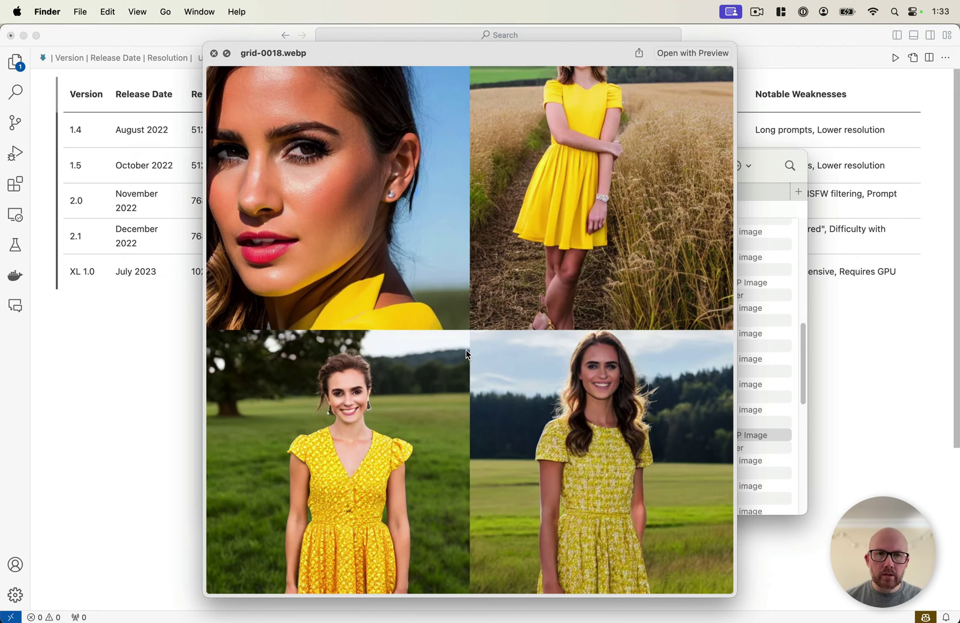
key(space)
scroll(435, 347, down, 5)
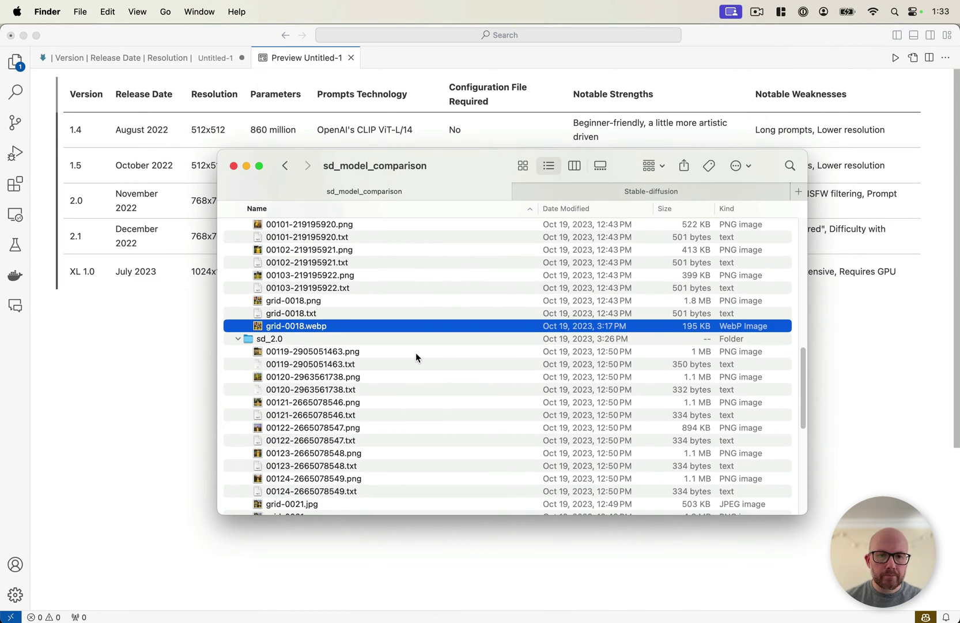
scroll(397, 362, down, 2)
scroll(397, 361, down, 2)
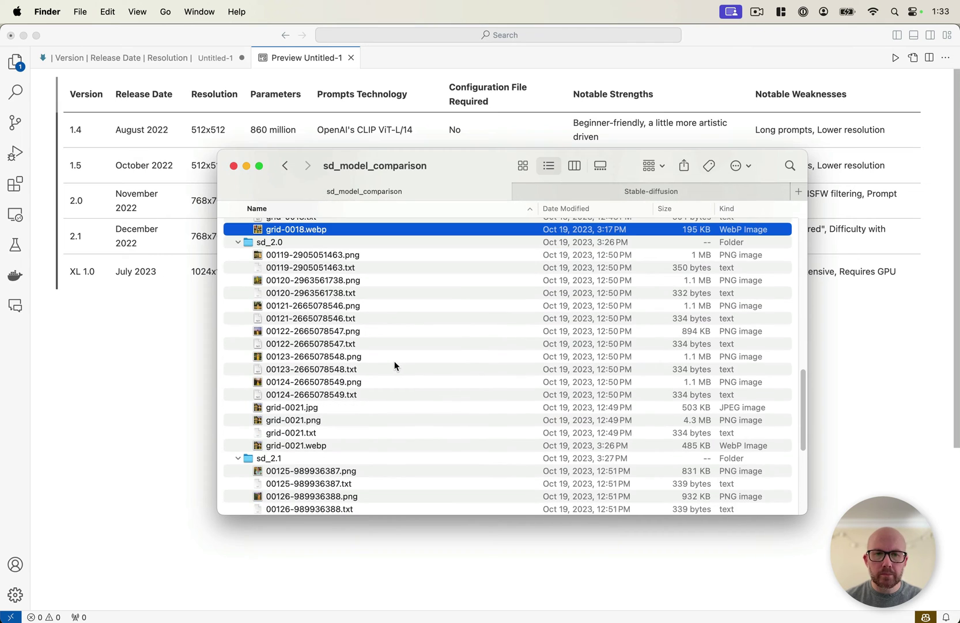
scroll(314, 362, down, 2)
scroll(315, 362, down, 2)
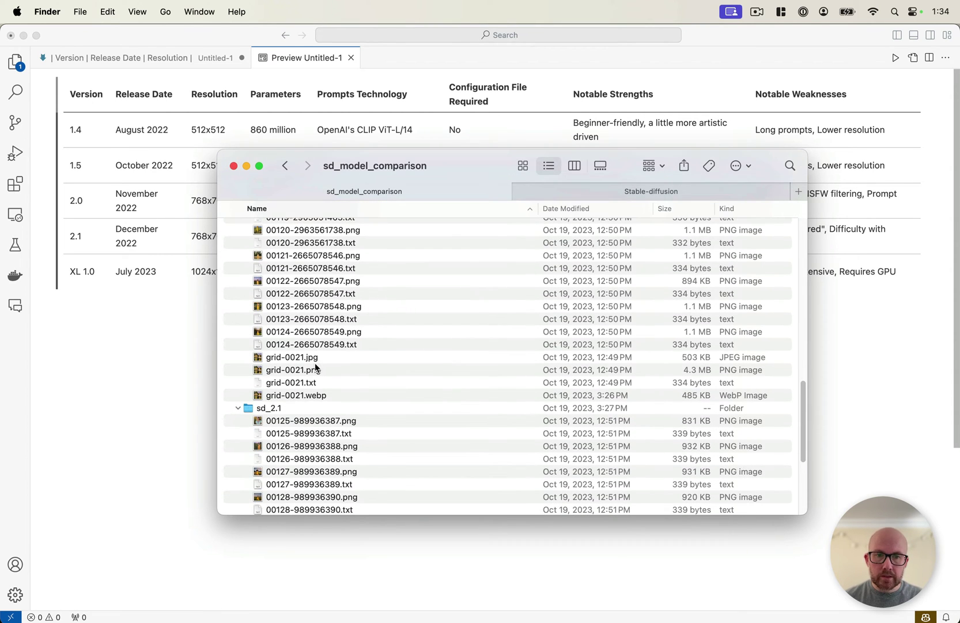
click(314, 394)
key(space)
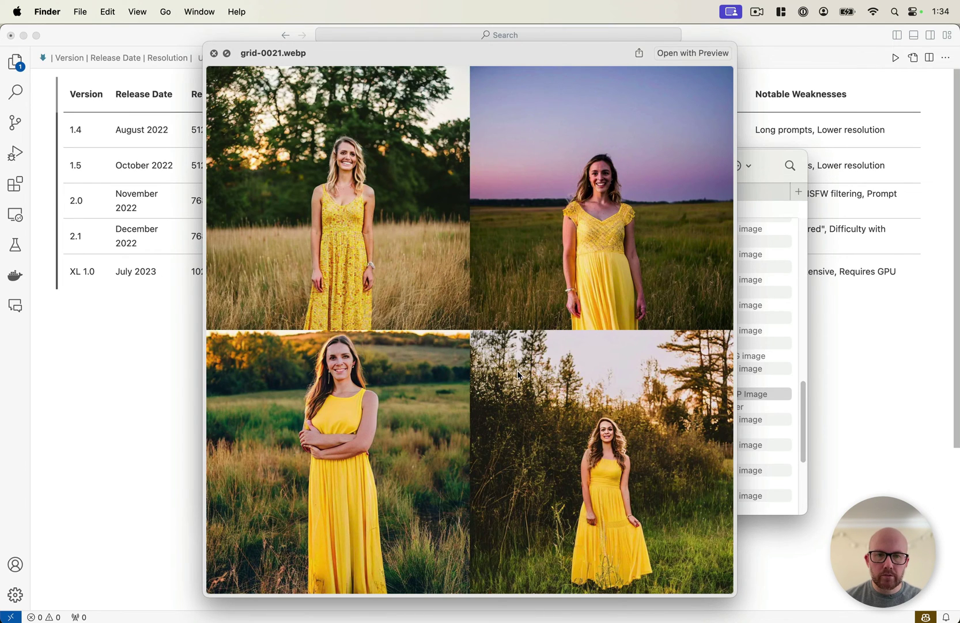
key(space)
scroll(405, 369, down, 3)
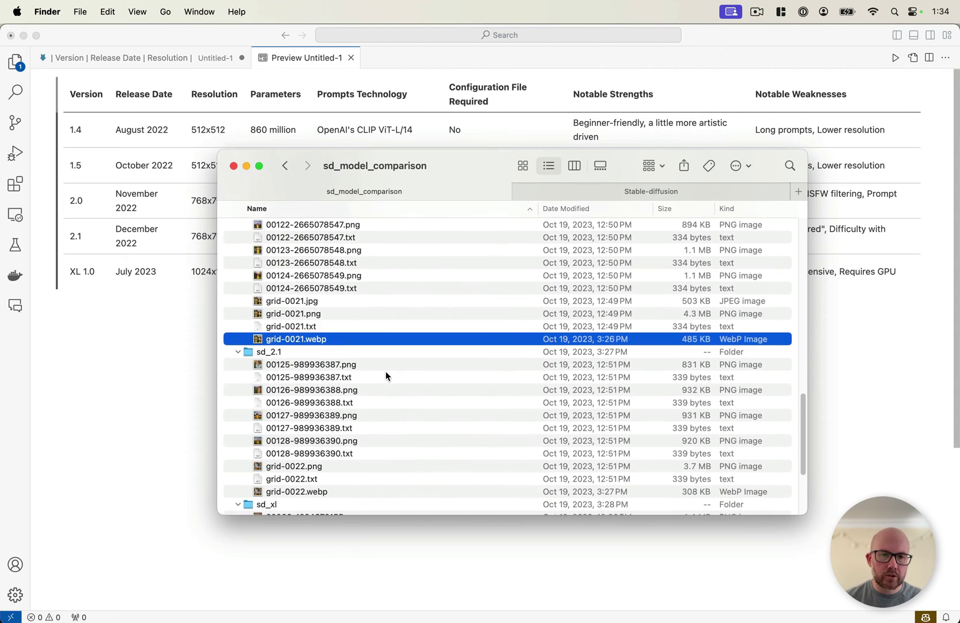
scroll(386, 371, down, 3)
scroll(301, 372, down, 3)
click(334, 410)
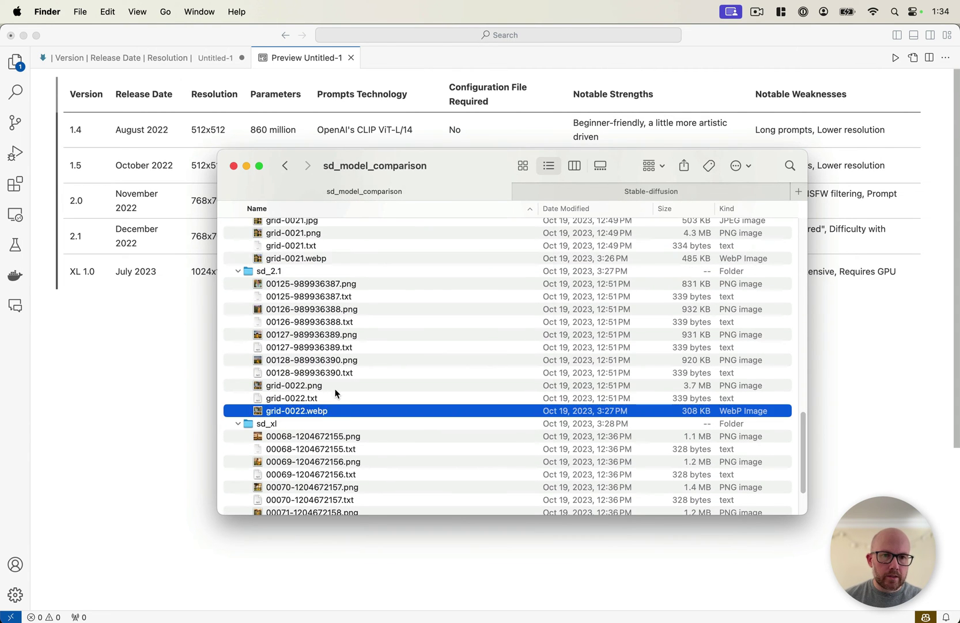
key(space)
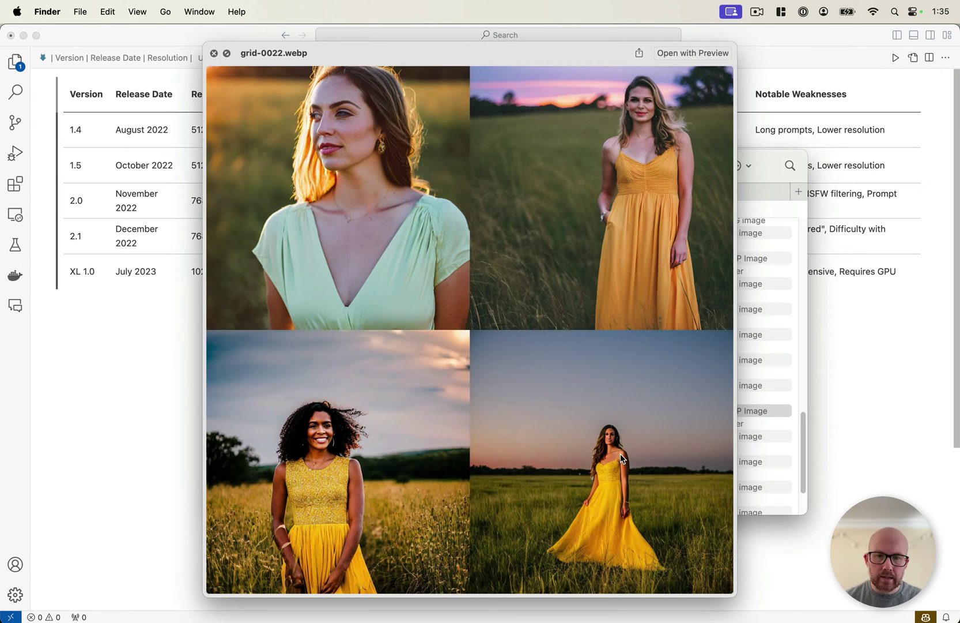
key(space)
scroll(547, 426, down, 5)
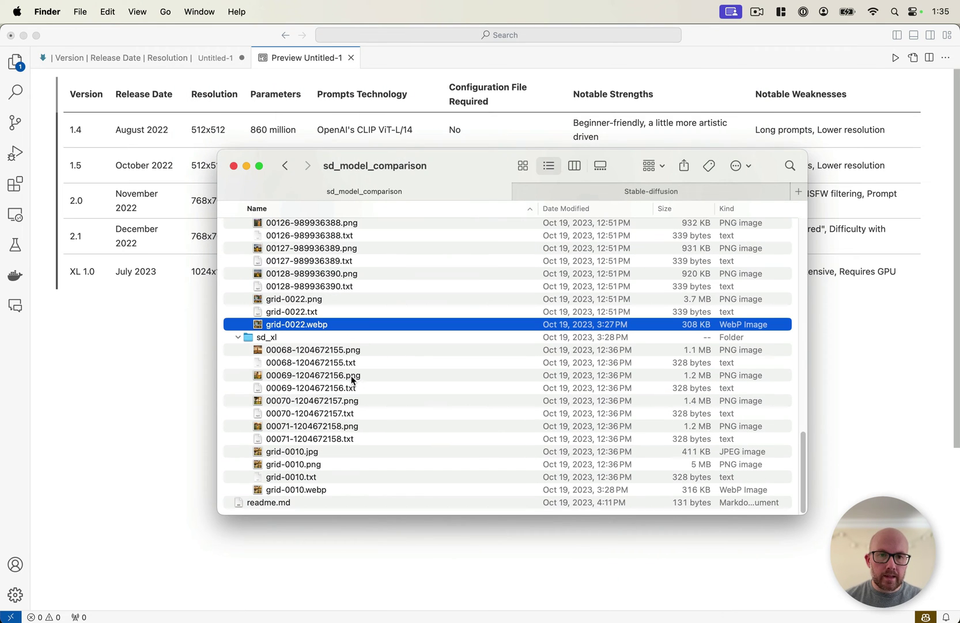
Step: Quick Look the SDXL grid-0010.webp image grid
click(322, 489)
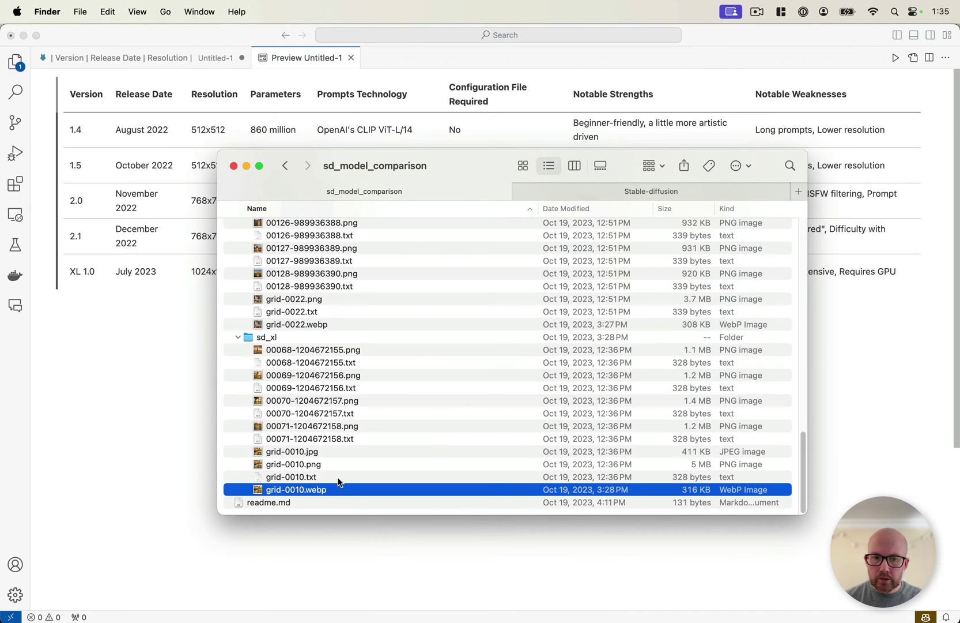
key(space)
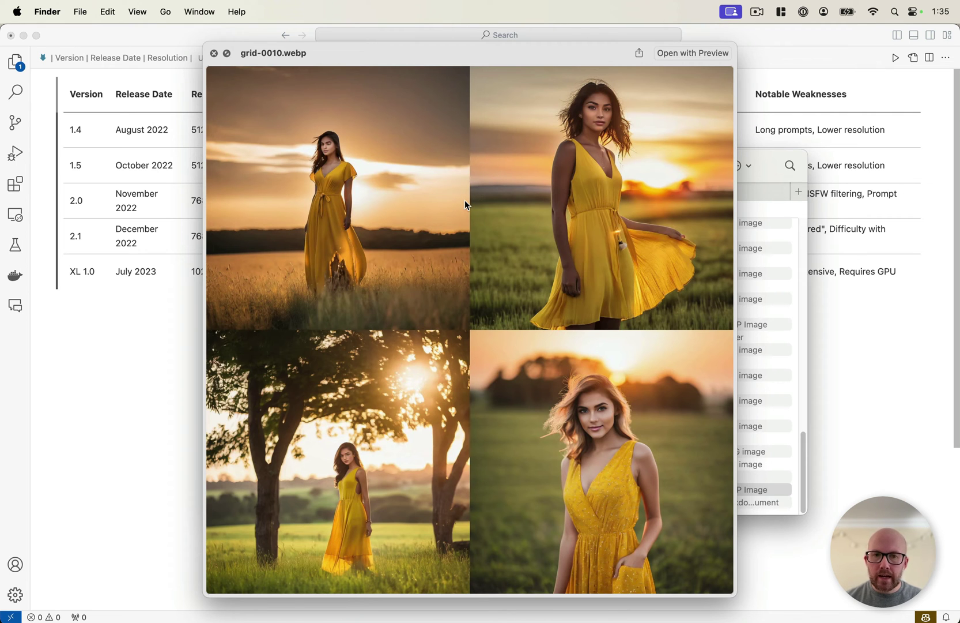
key(space)
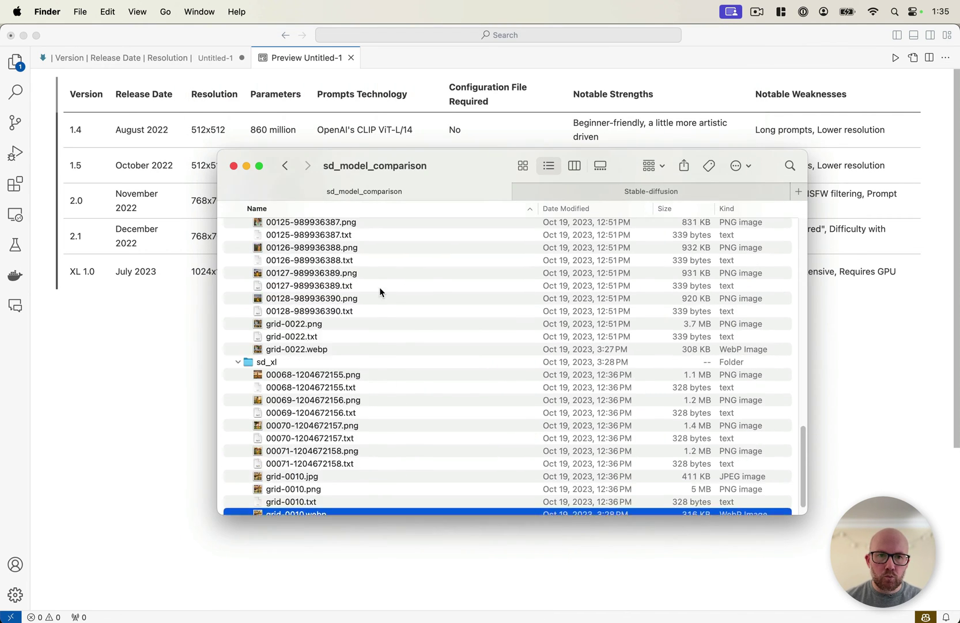
scroll(364, 293, up, 5)
scroll(360, 295, up, 3)
scroll(358, 294, up, 3)
scroll(343, 298, up, 2)
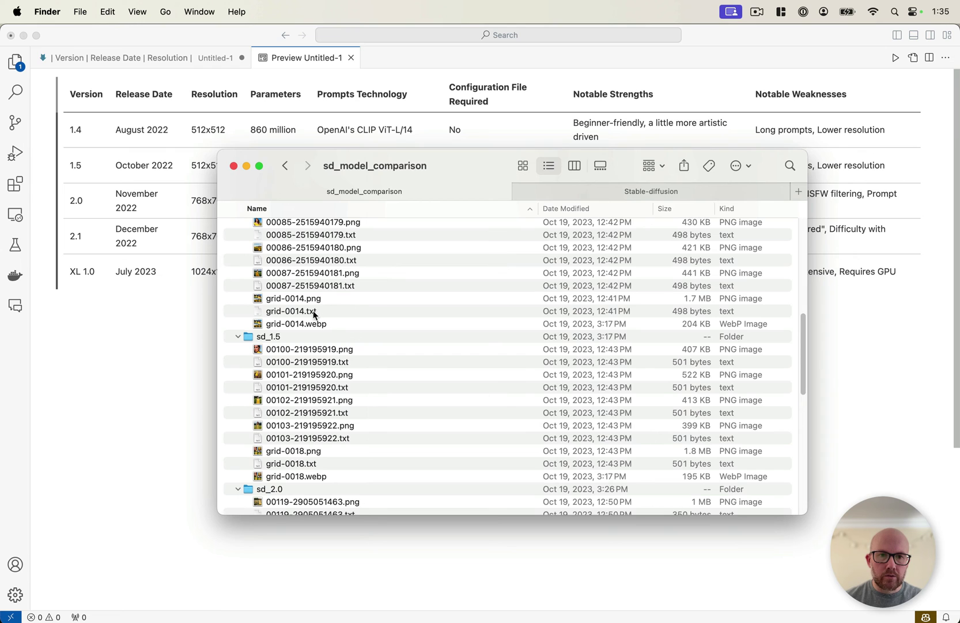
Step: Preview grid-0014.webp, then move on to the Stable Diffusion web UI in Chrome
click(315, 324)
key(space)
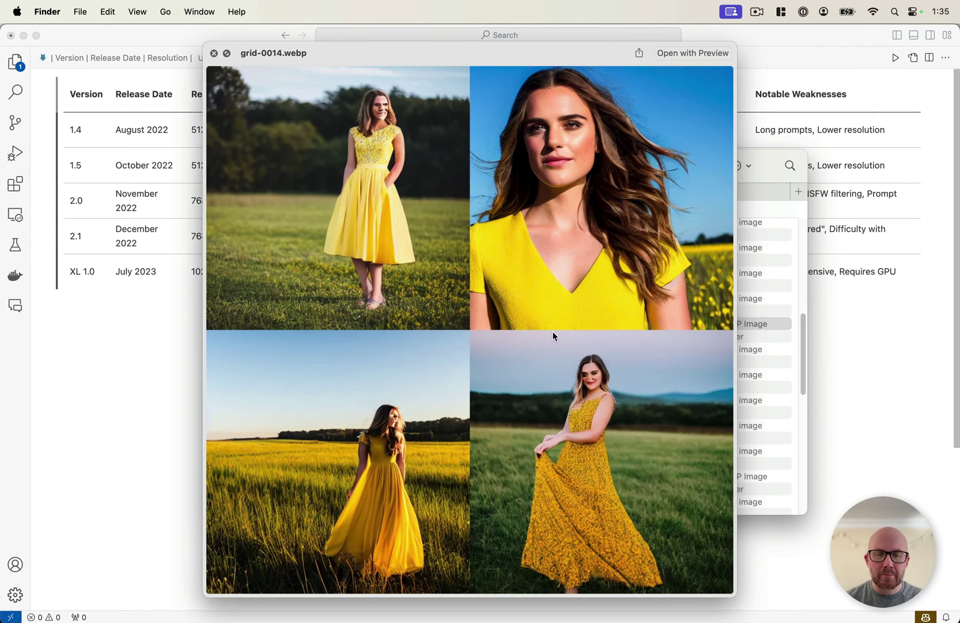
key(space)
scroll(402, 331, down, 5)
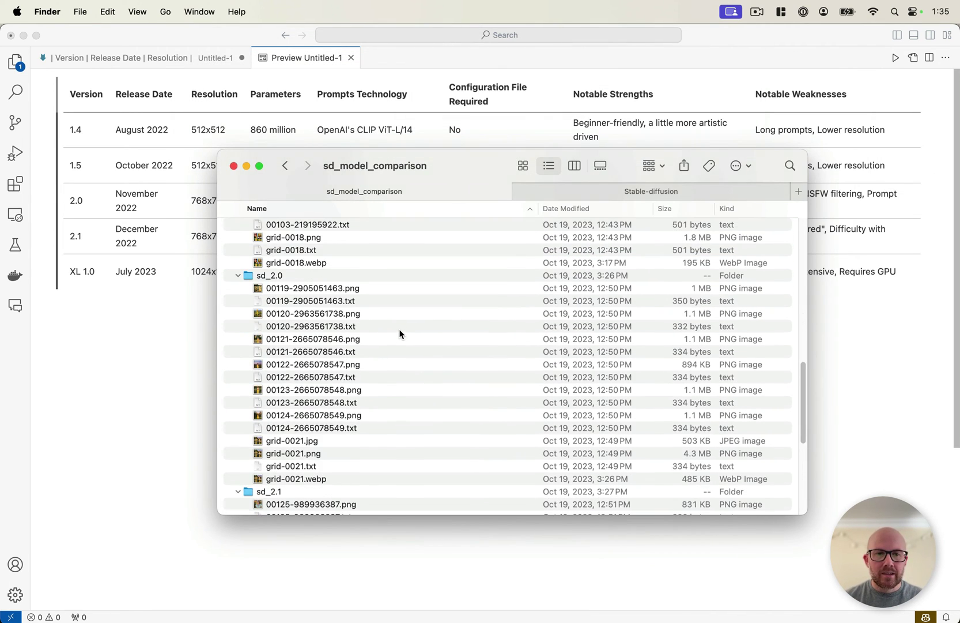
scroll(399, 328, down, 2)
click(165, 332)
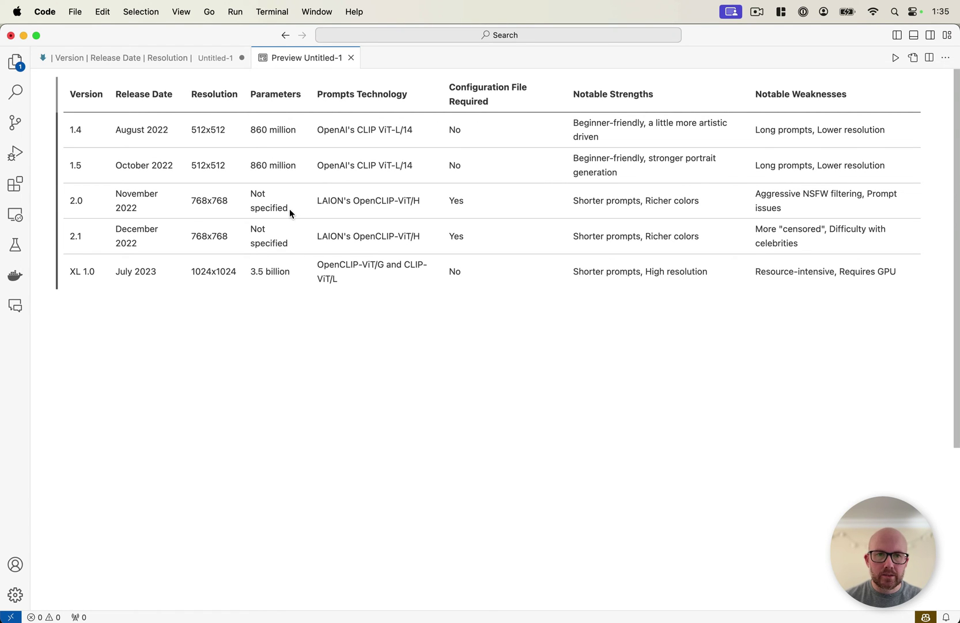
key(super+Tab)
key(super+Tab)
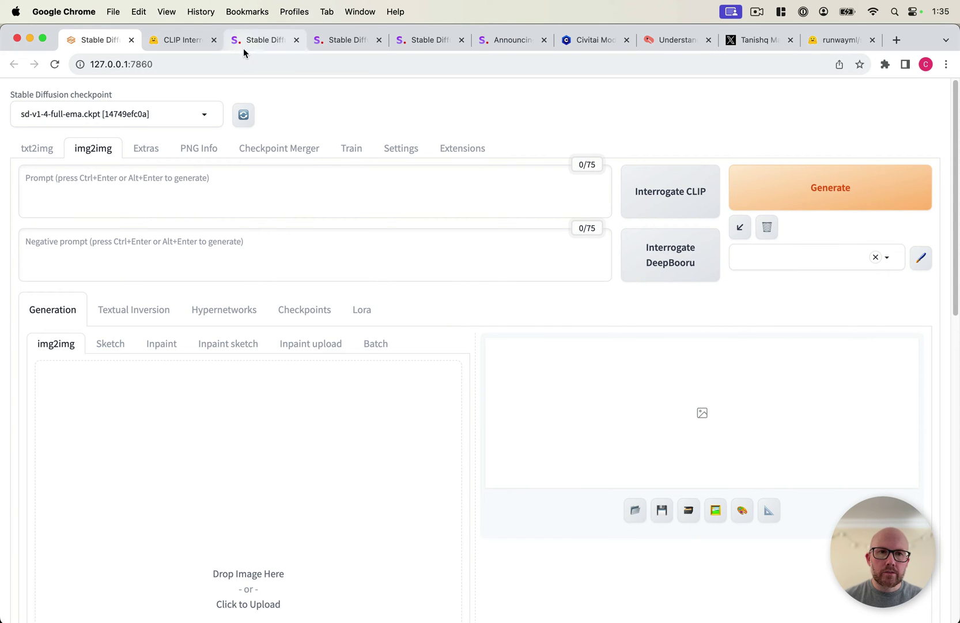
Step: View the CLIP Interrogator 2.1 space, then go back to the local Stable Diffusion tab
click(185, 40)
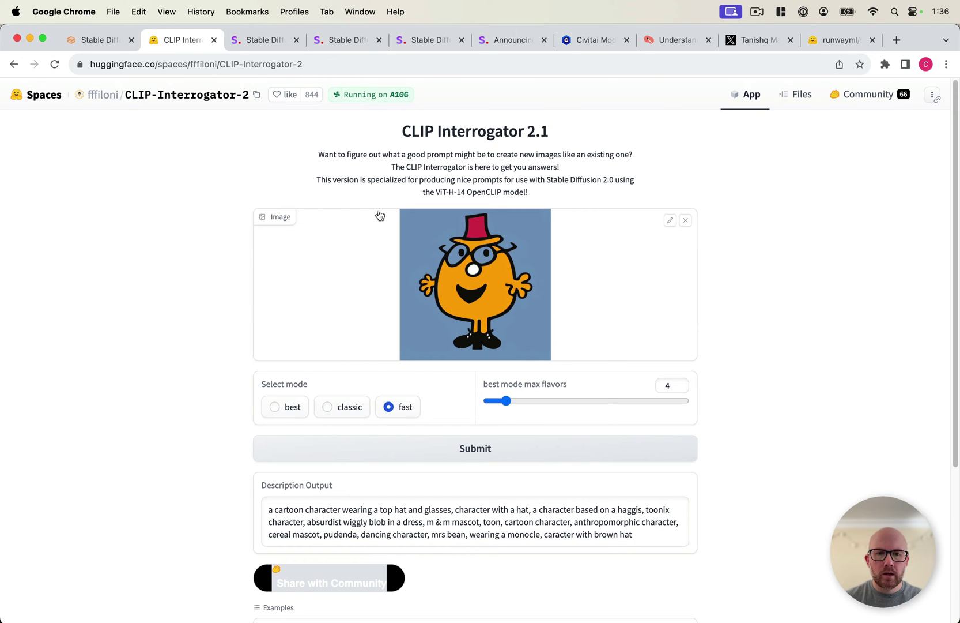
scroll(377, 221, down, 1)
scroll(378, 221, down, 1)
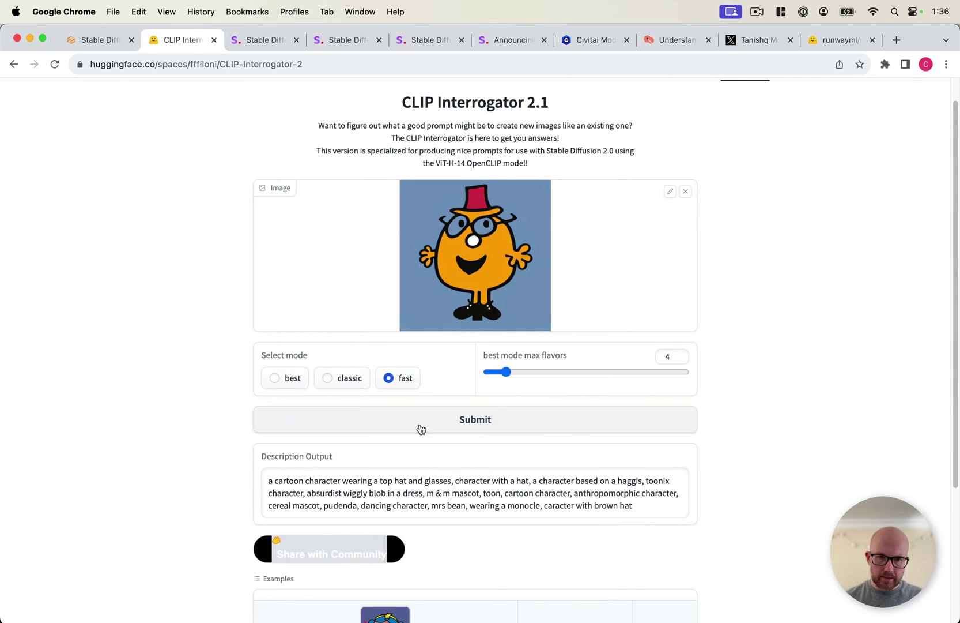
scroll(423, 438, down, 1)
scroll(424, 438, down, 1)
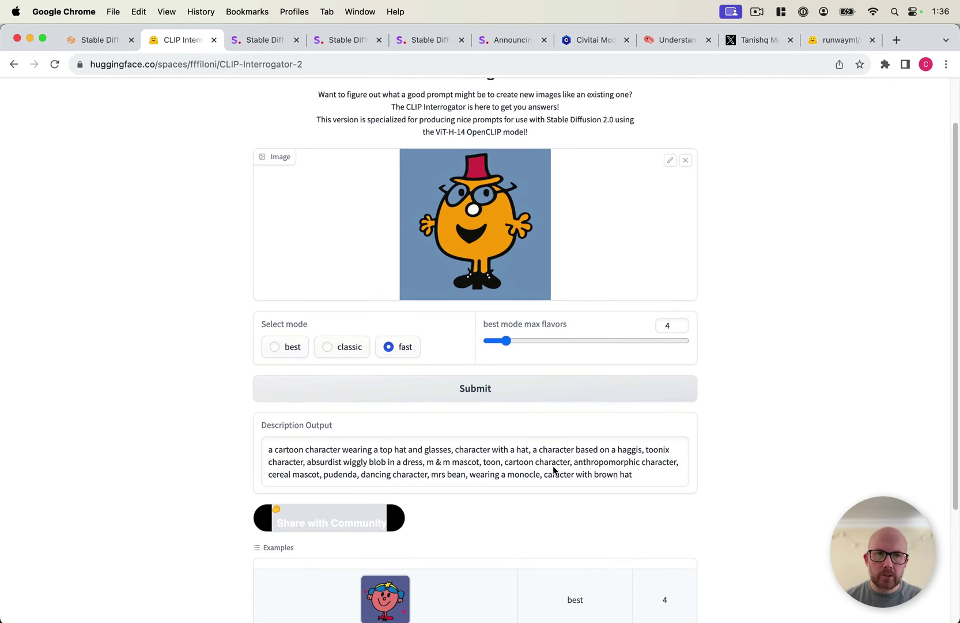
scroll(553, 473, up, 3)
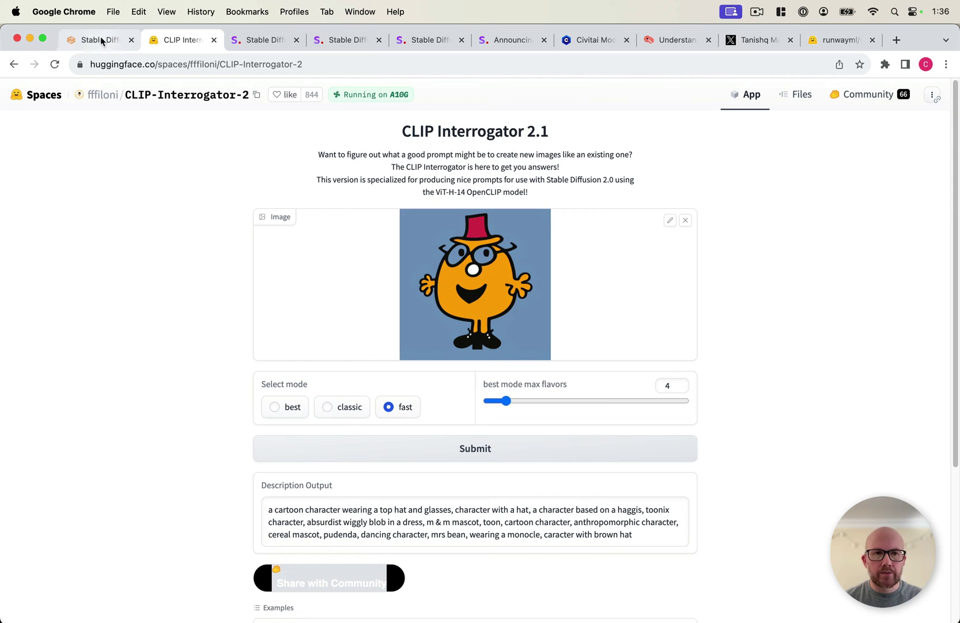
click(99, 40)
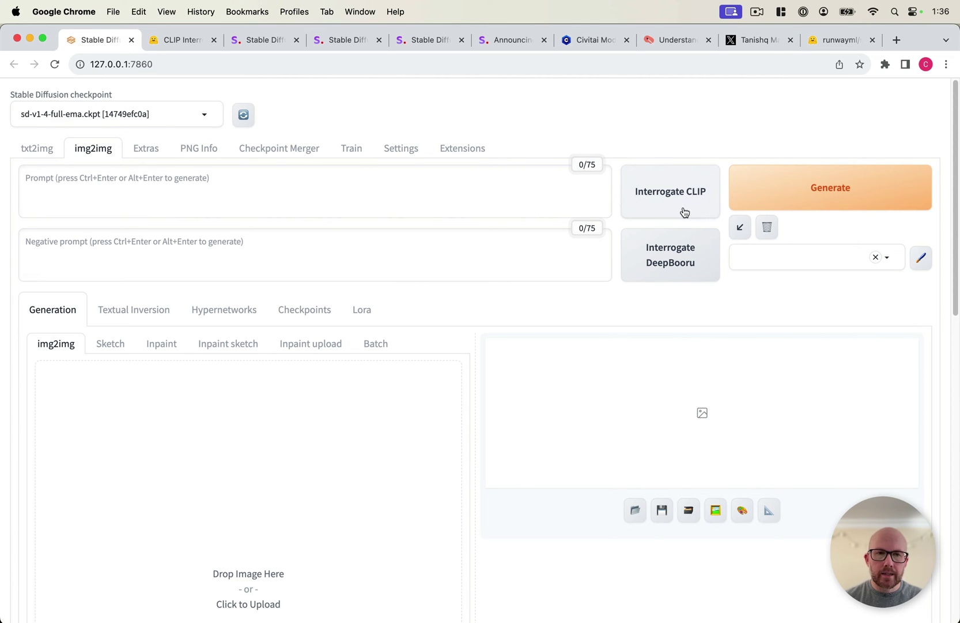
Step: Revisit CLIP Interrogator, then open Stability AI's 'Stable Diffusion Public Release' post
click(184, 39)
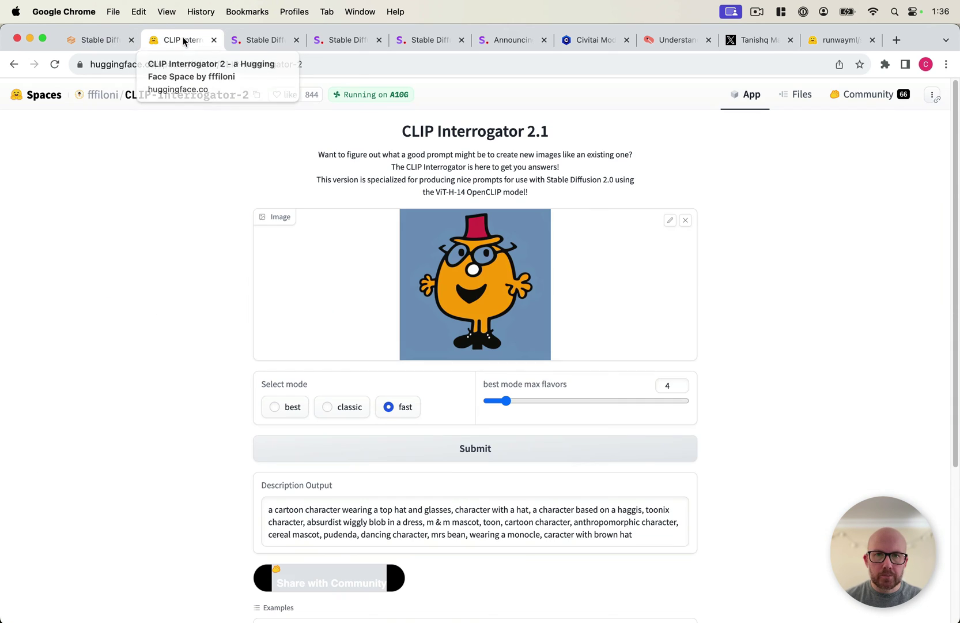
click(245, 43)
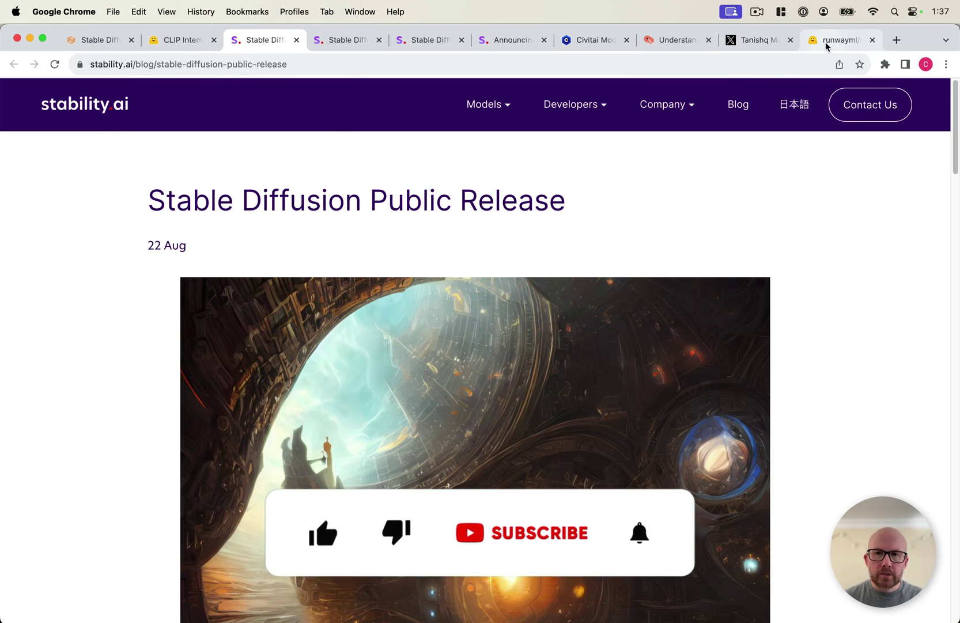
Step: Browse the stable-diffusion-v1-5 model card and file list, then return to the createlet.com article
click(826, 41)
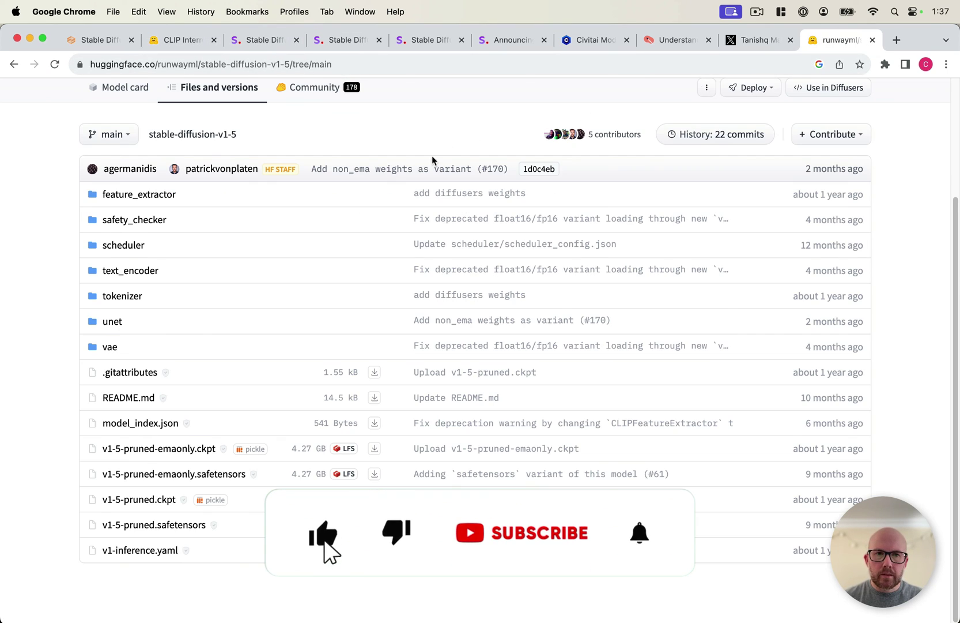
scroll(329, 162, up, 1)
scroll(329, 163, up, 1)
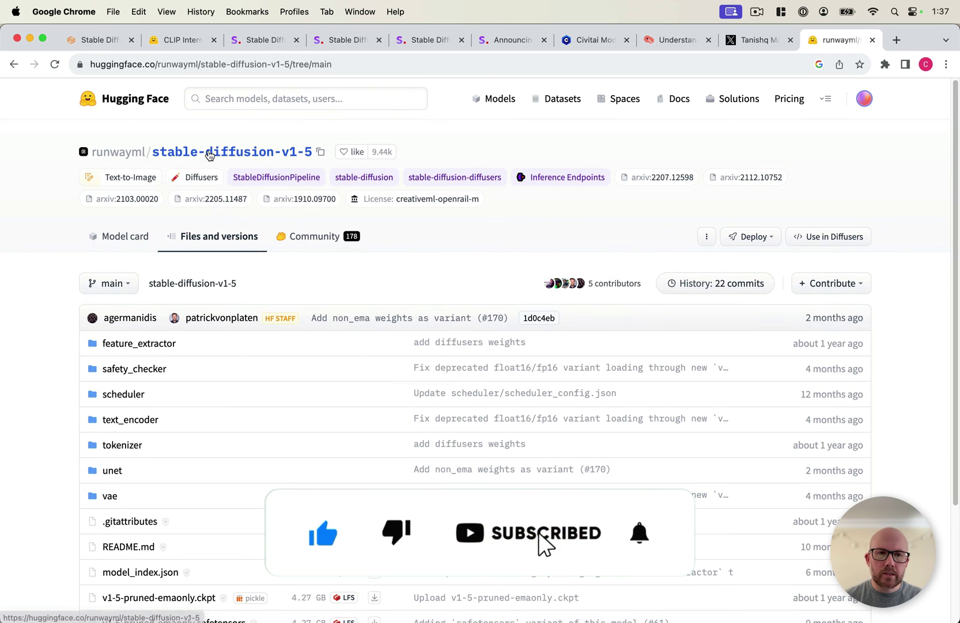
click(208, 153)
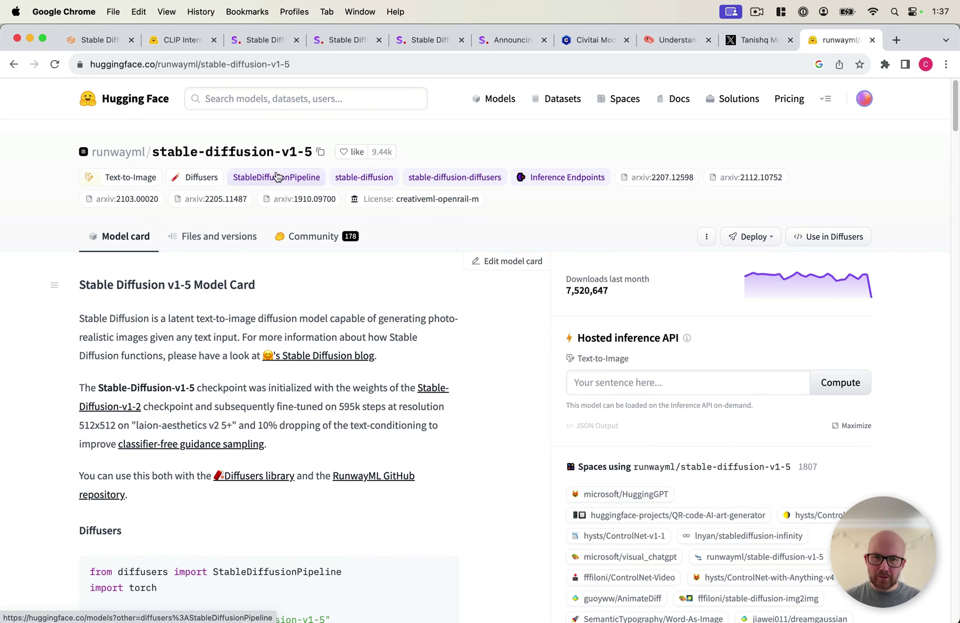
scroll(279, 204, down, 1)
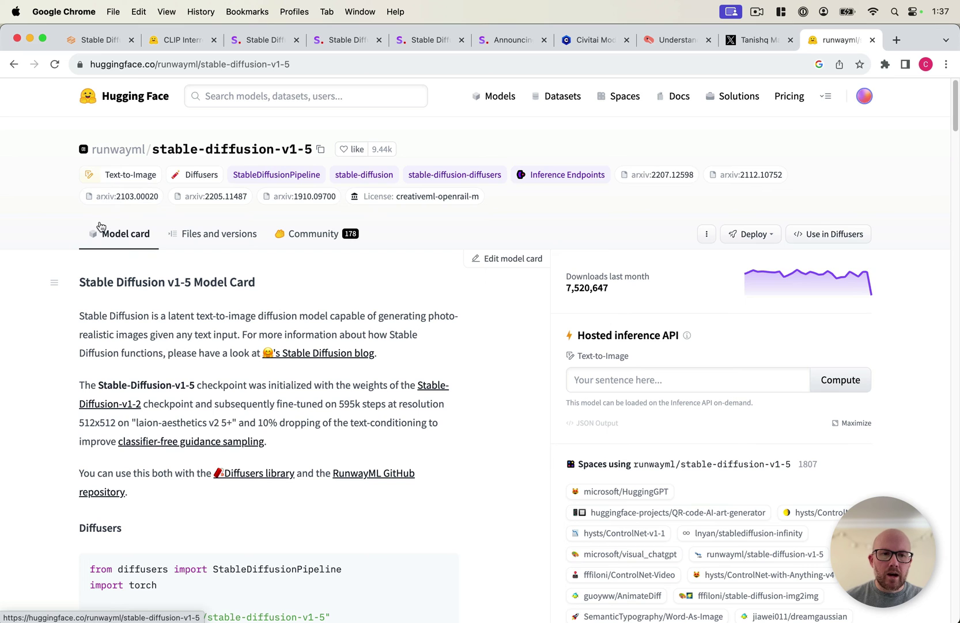
scroll(99, 224, down, 1)
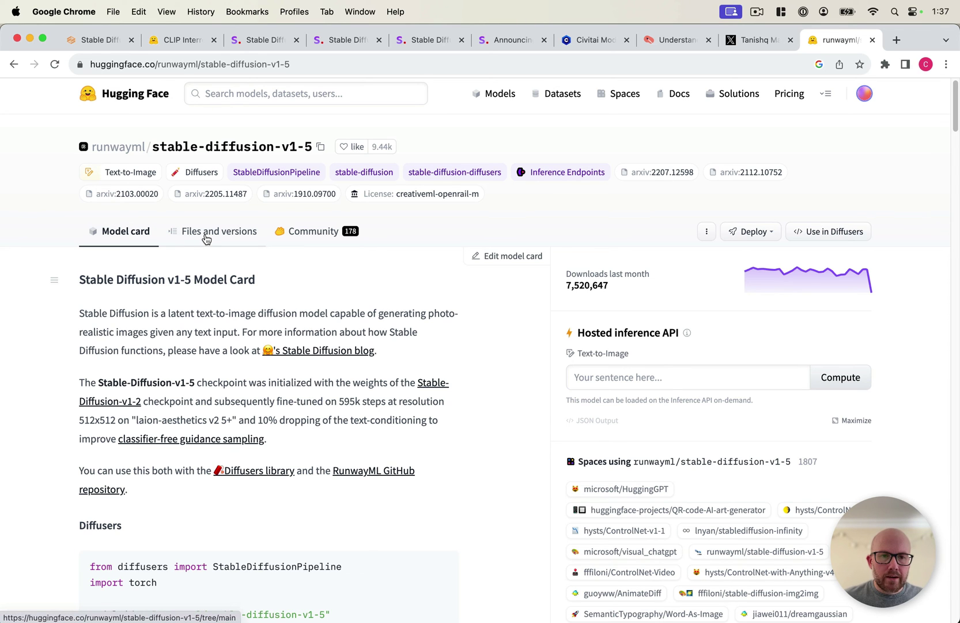
click(206, 237)
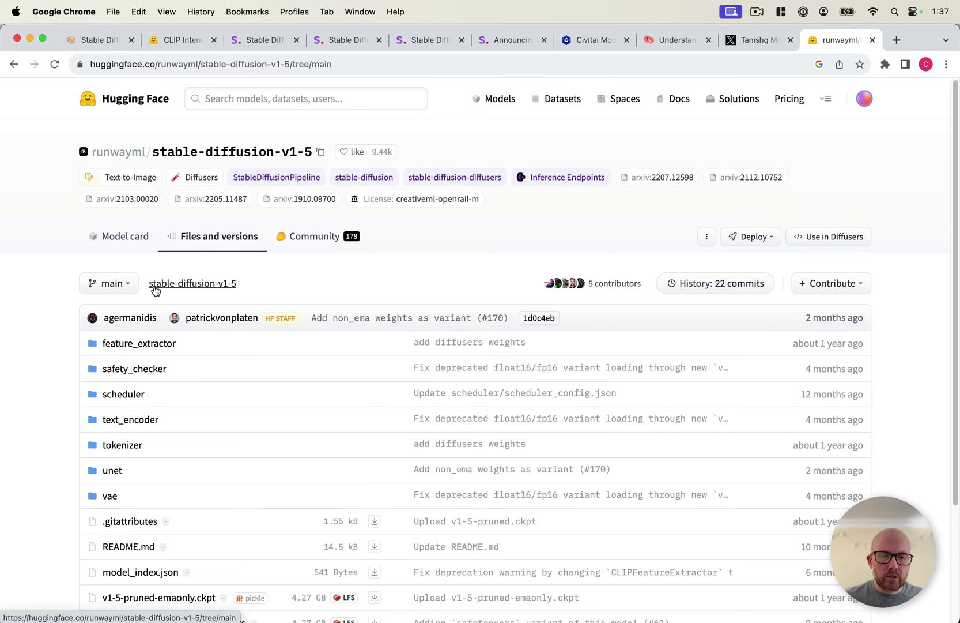
scroll(165, 315, down, 4)
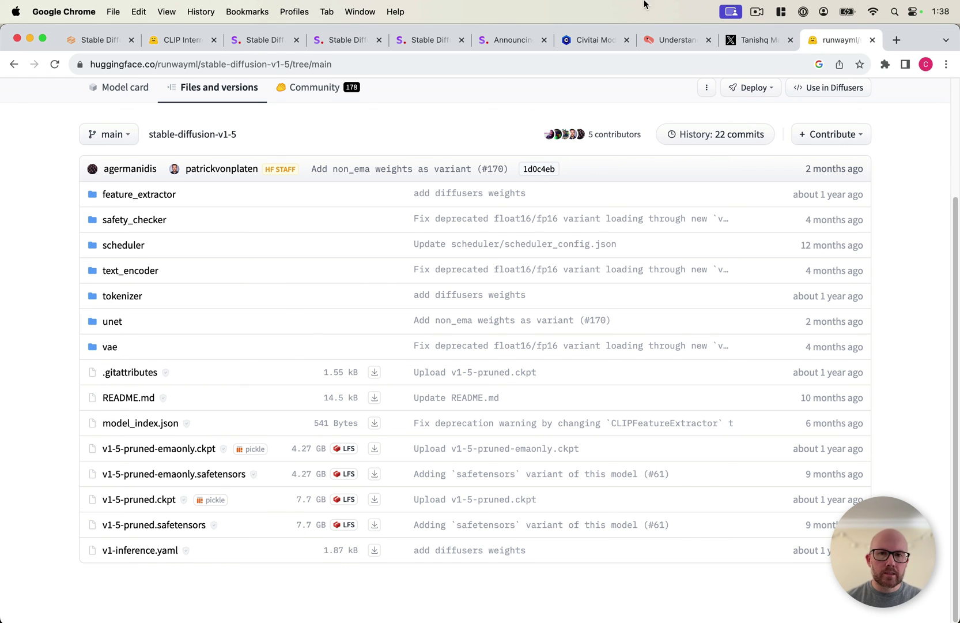
click(671, 40)
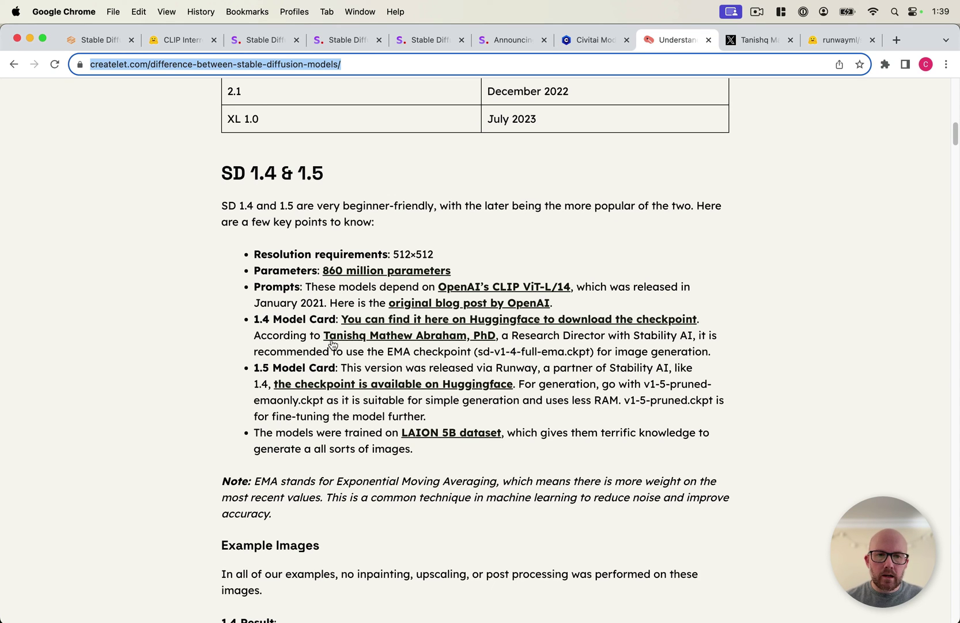
Step: Read the EMA-weights tweet, then view stable-diffusion-2-1's Files and versions
click(756, 42)
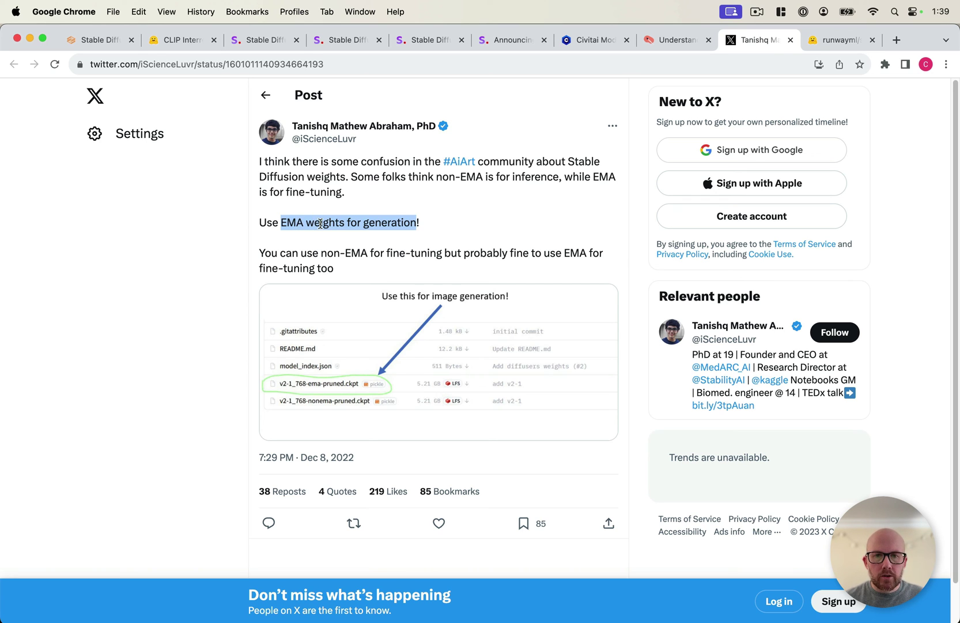
click(838, 39)
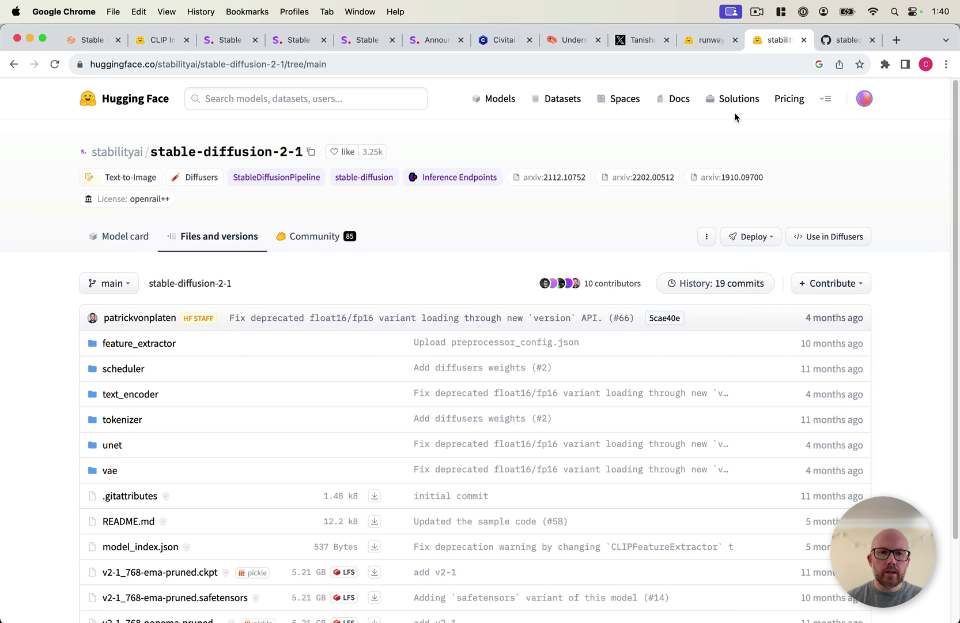
scroll(495, 333, down, 3)
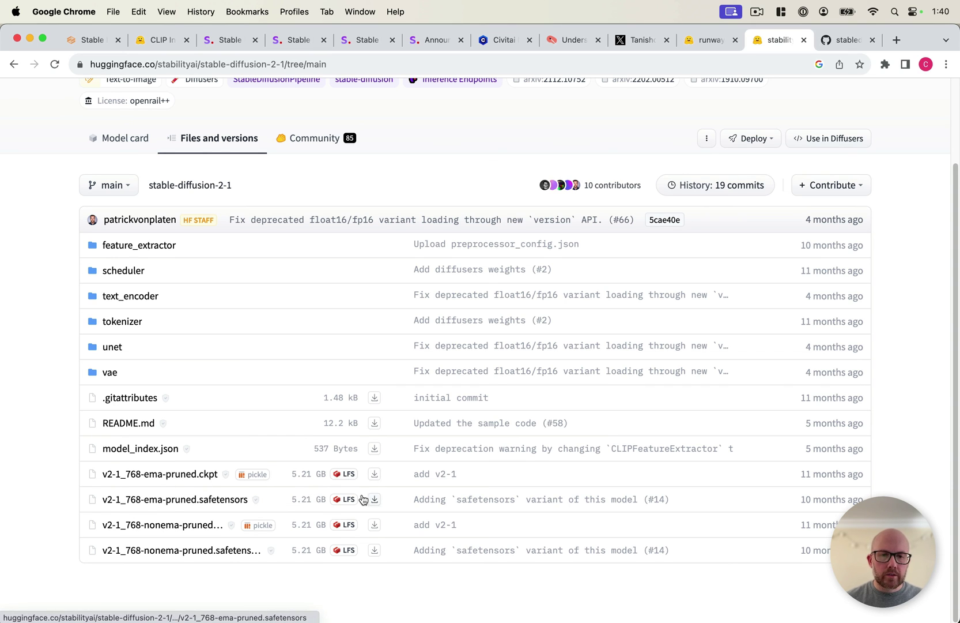
scroll(225, 338, up, 4)
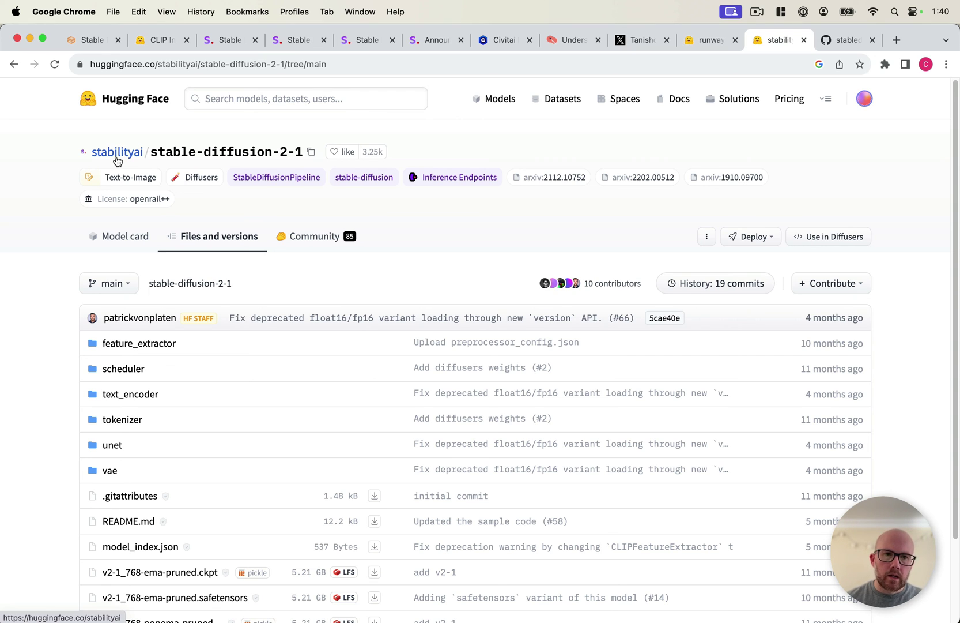
scroll(225, 262, down, 2)
scroll(232, 222, down, 1)
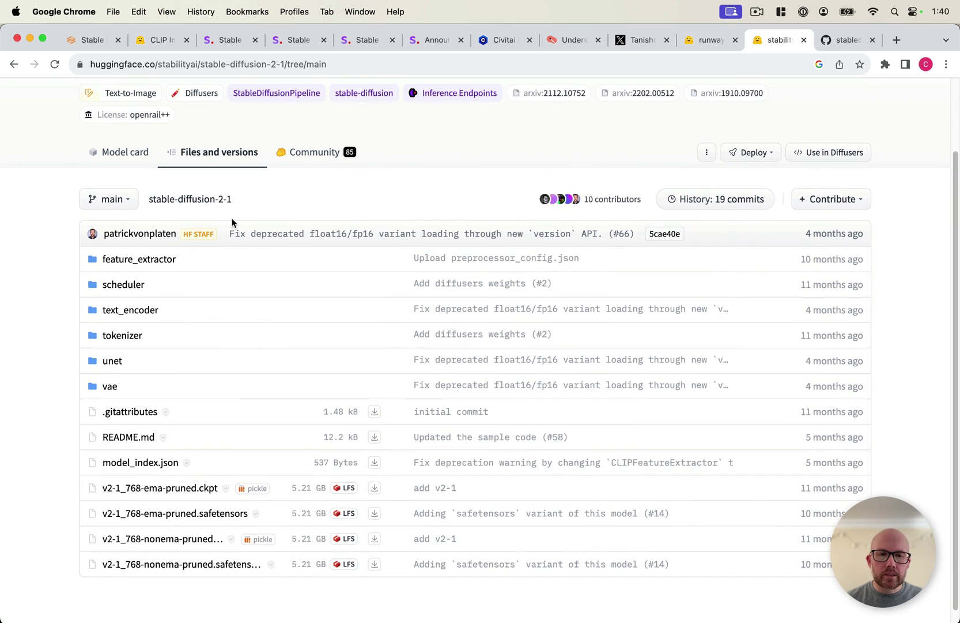
scroll(240, 229, up, 2)
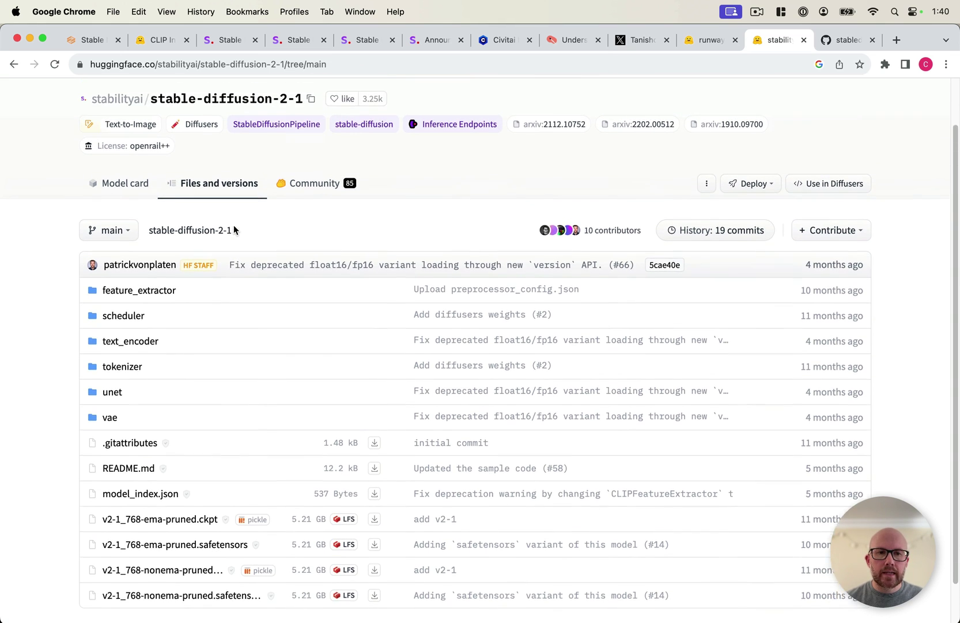
scroll(235, 229, up, 1)
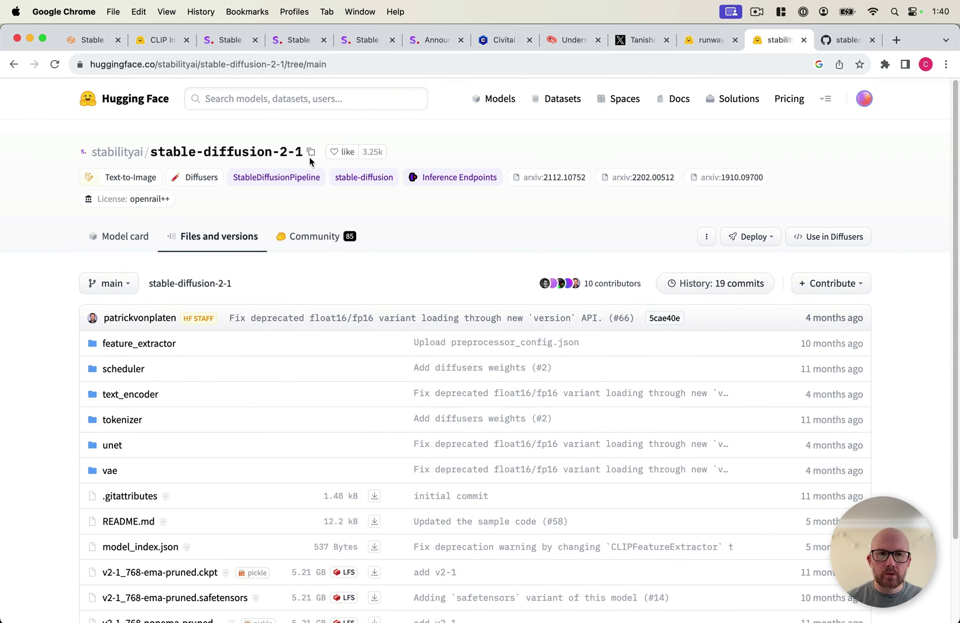
Step: Switch to the GitHub stablediffusion tab showing v2-inference-v.yaml
click(846, 40)
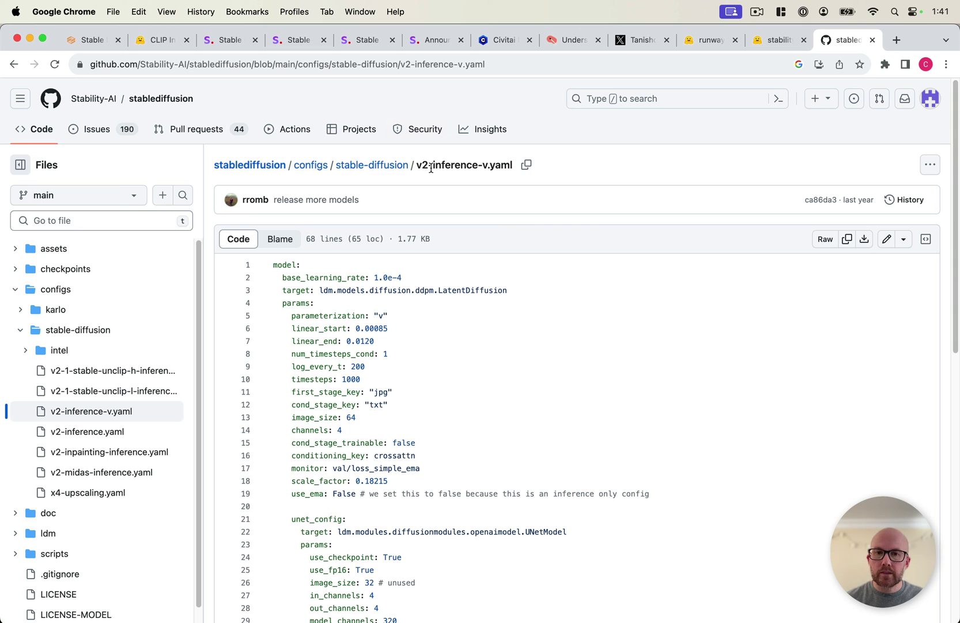
Step: Select 'v2-inference-v' in the breadcrumb, glance at the 2-1 files, then switch to Finder
drag(490, 167, 418, 167)
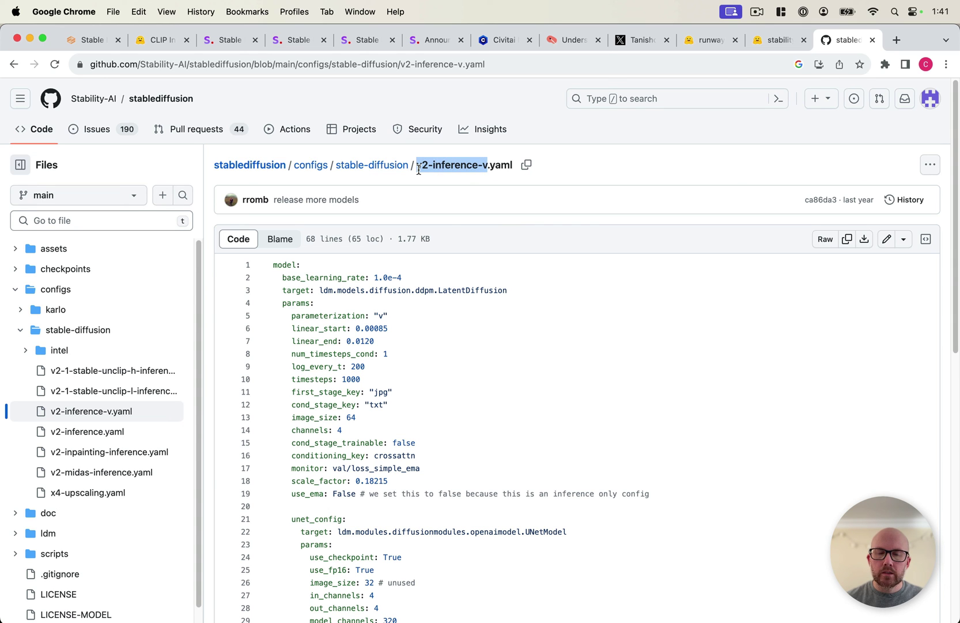
click(779, 40)
scroll(195, 517, down, 2)
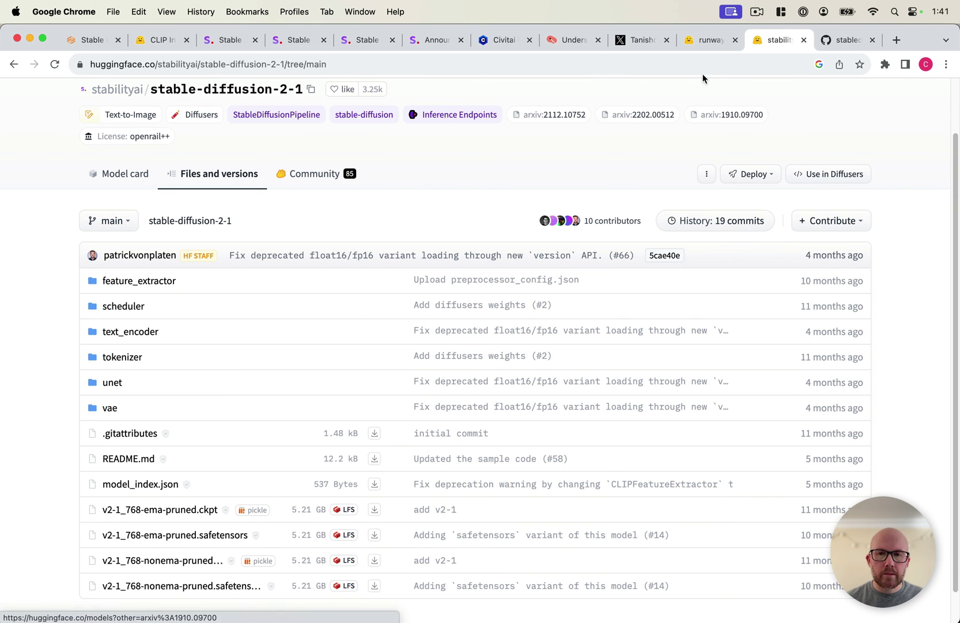
click(841, 40)
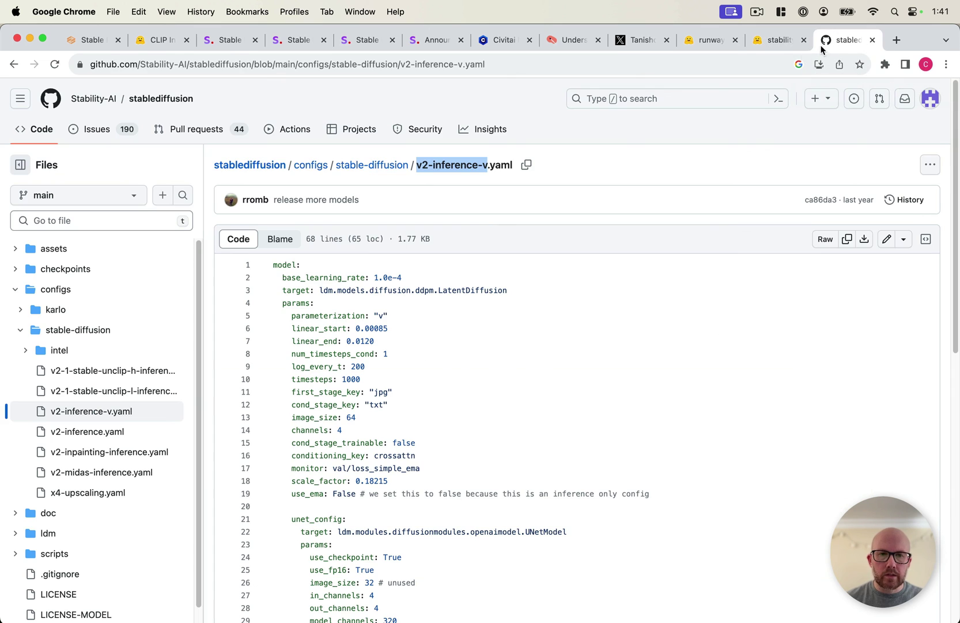
key(super+Tab)
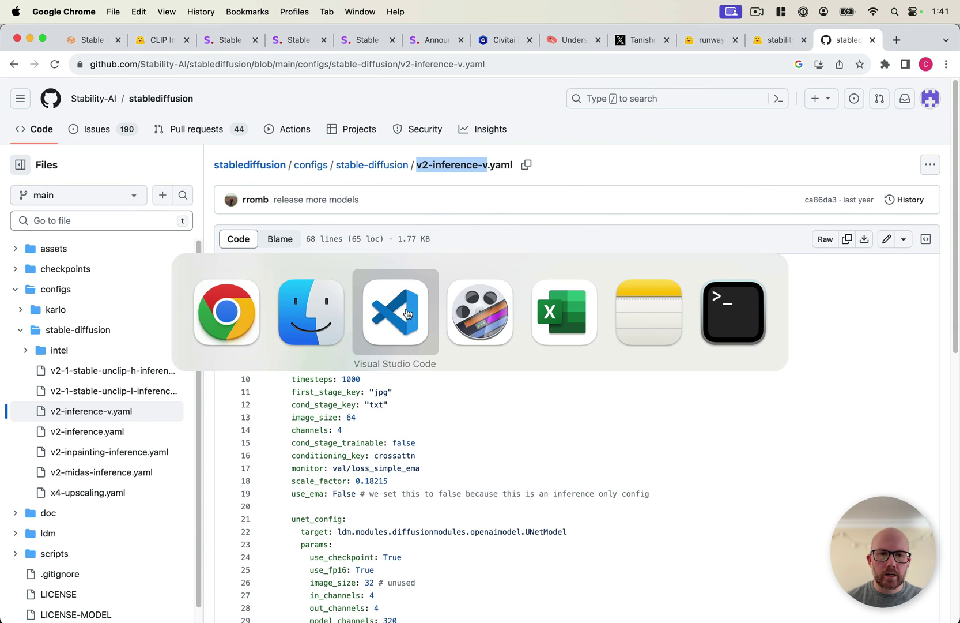
key(Tab)
Step: Step through sd_2_0_768-v-ema.yaml and the sd_v2-1_768-ema-pruned ckpt and yaml, then return to Chrome
click(650, 191)
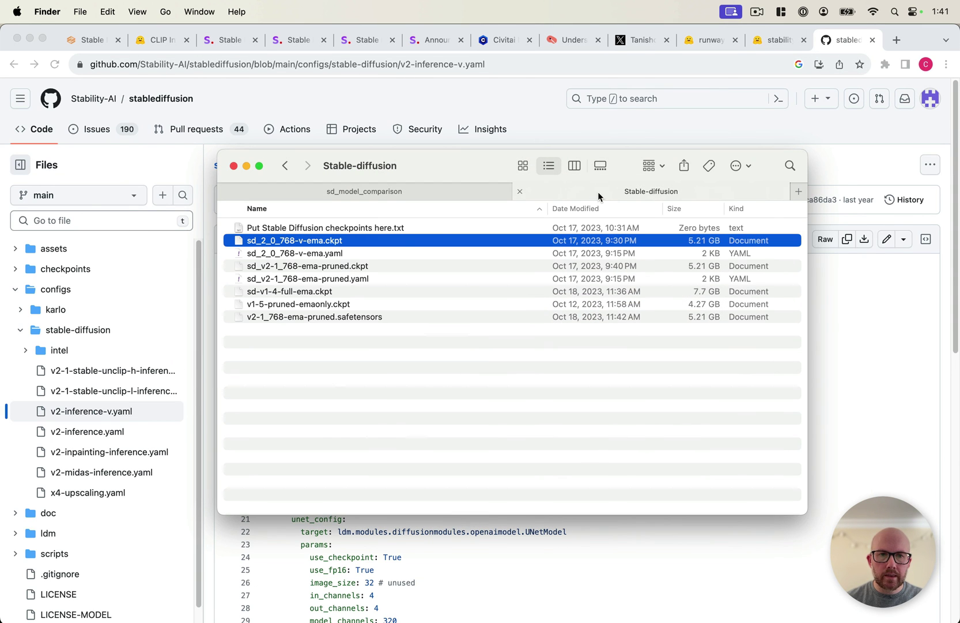
click(319, 254)
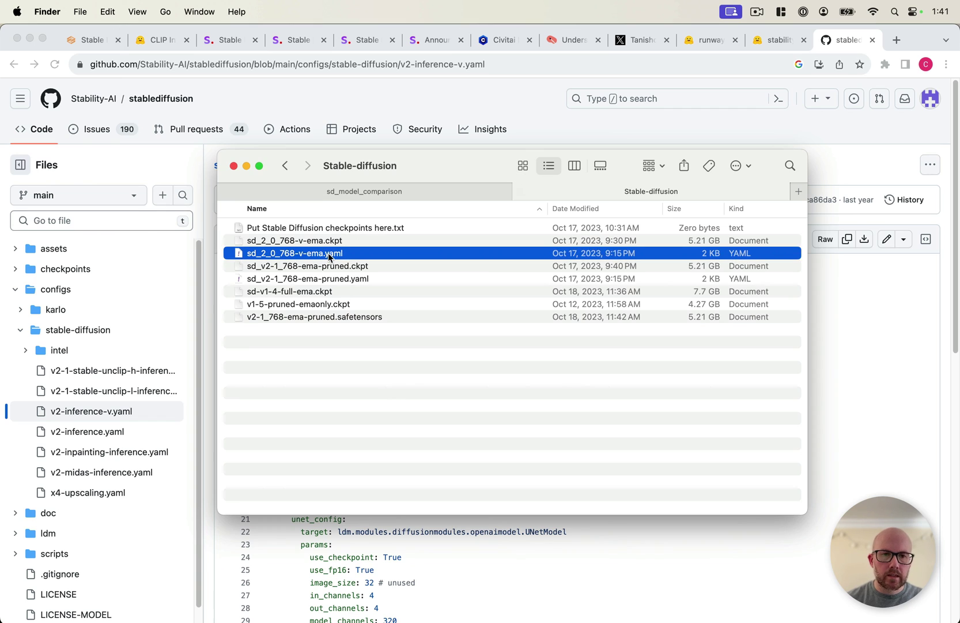
key(Down)
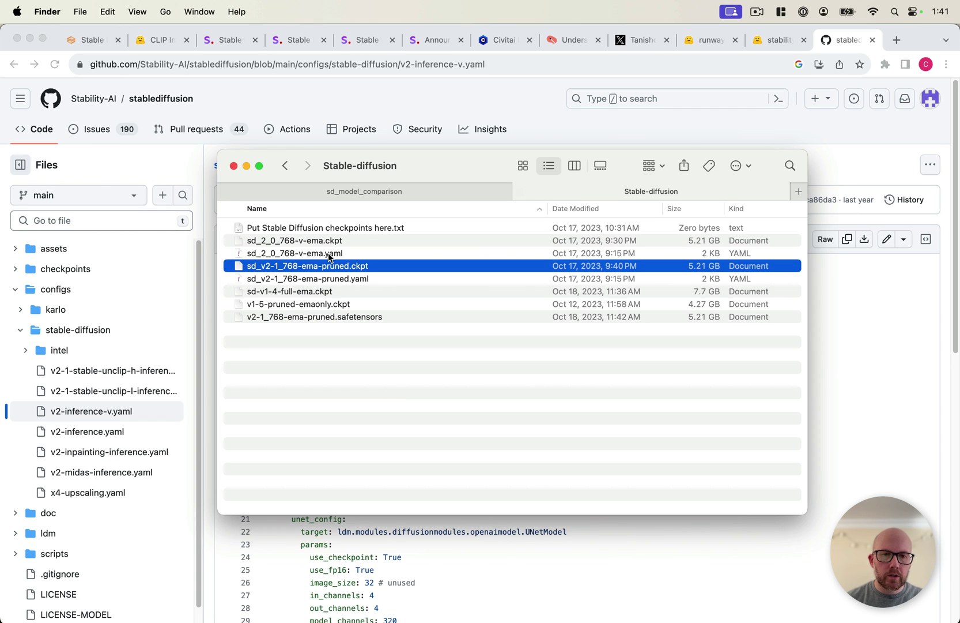
key(Down)
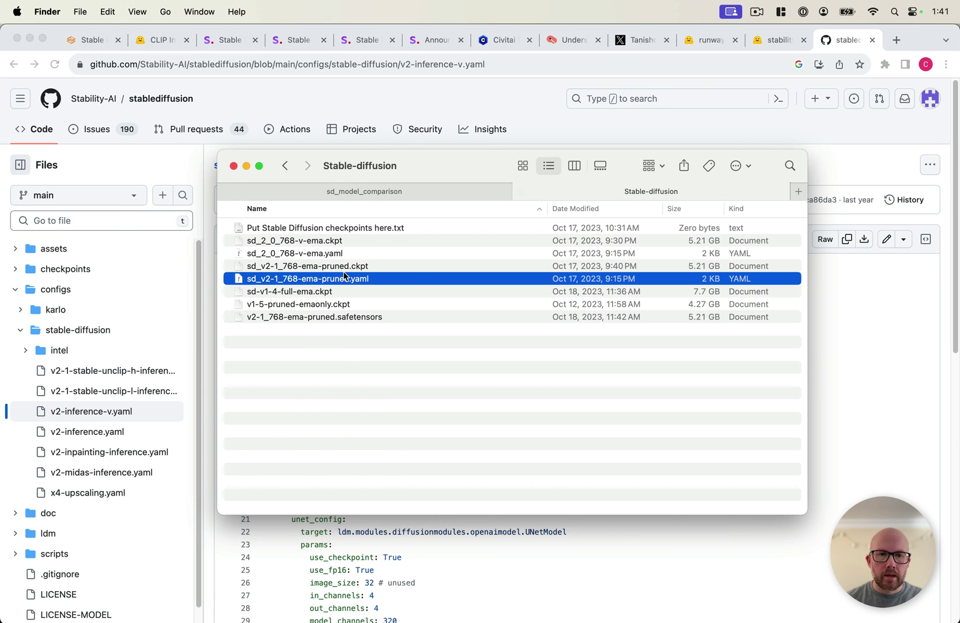
click(763, 143)
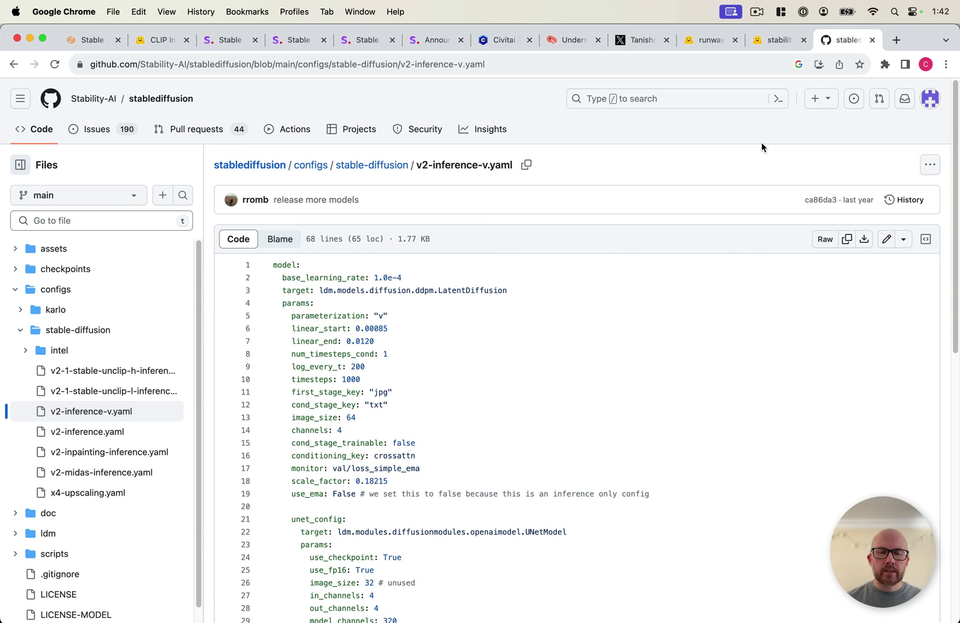
Step: Switch to Civitai's highest-rated Models listing
click(501, 40)
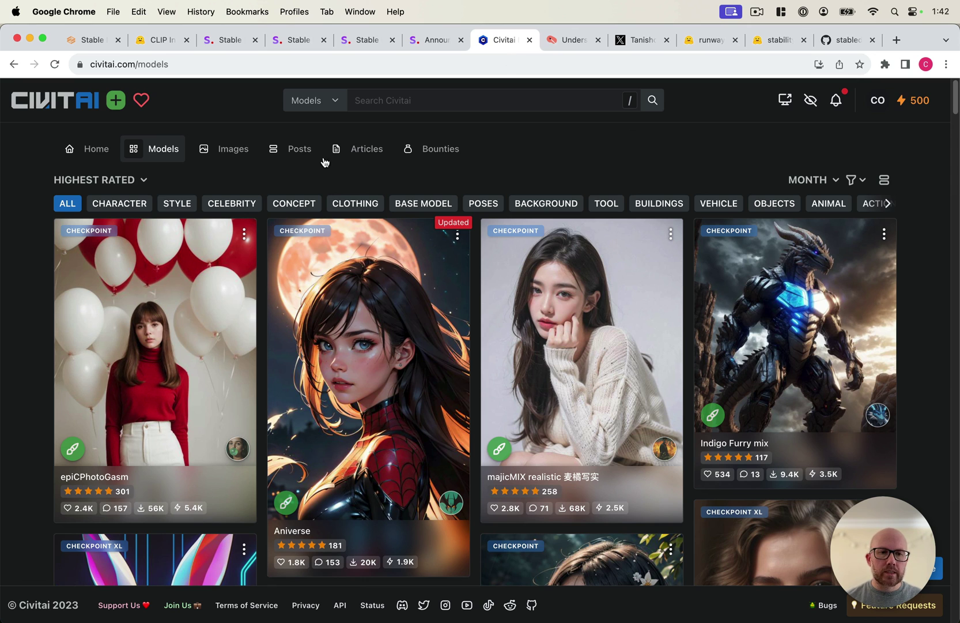
Step: Open the epiCPhotoGasm page, highlight its SD 1.5 base model, and advance the example gallery
click(114, 328)
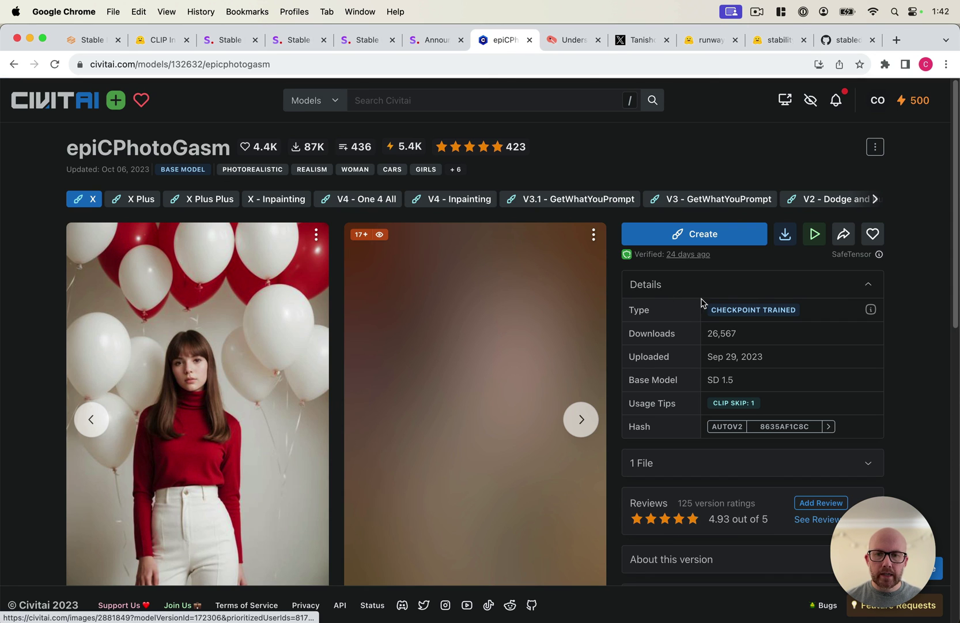
drag(705, 379, 748, 381)
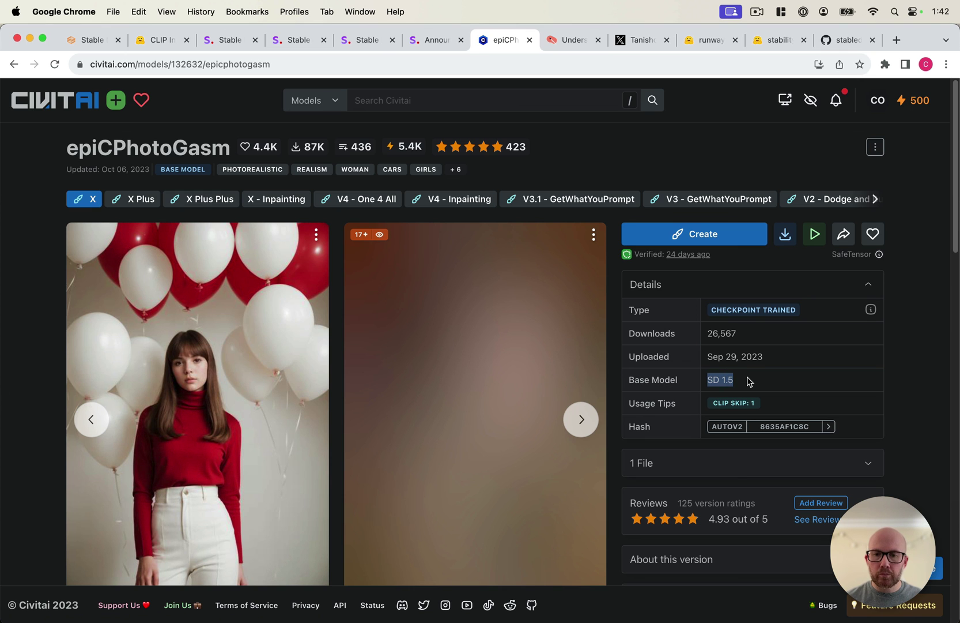
scroll(263, 315, down, 1)
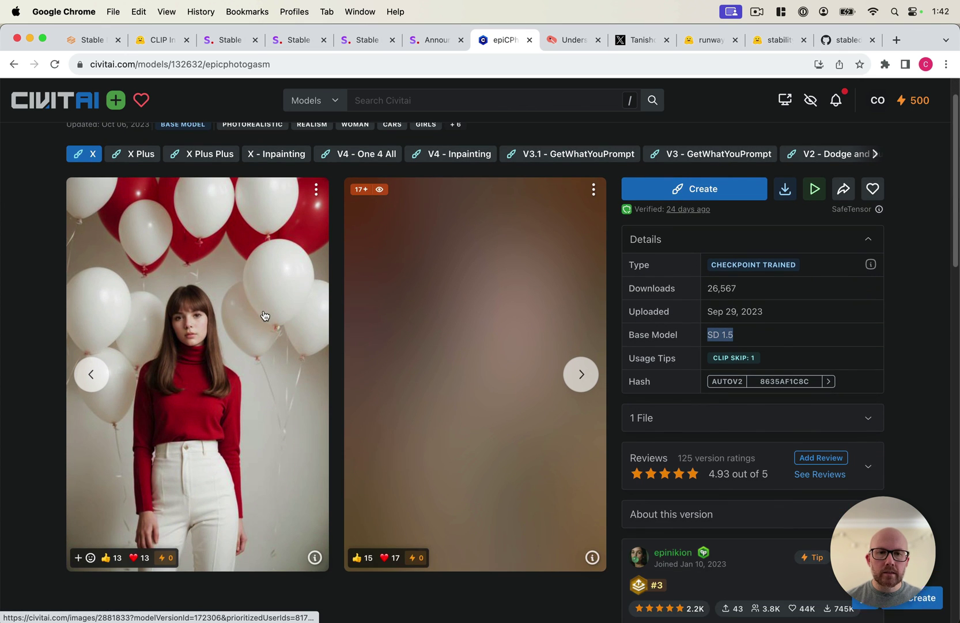
click(580, 373)
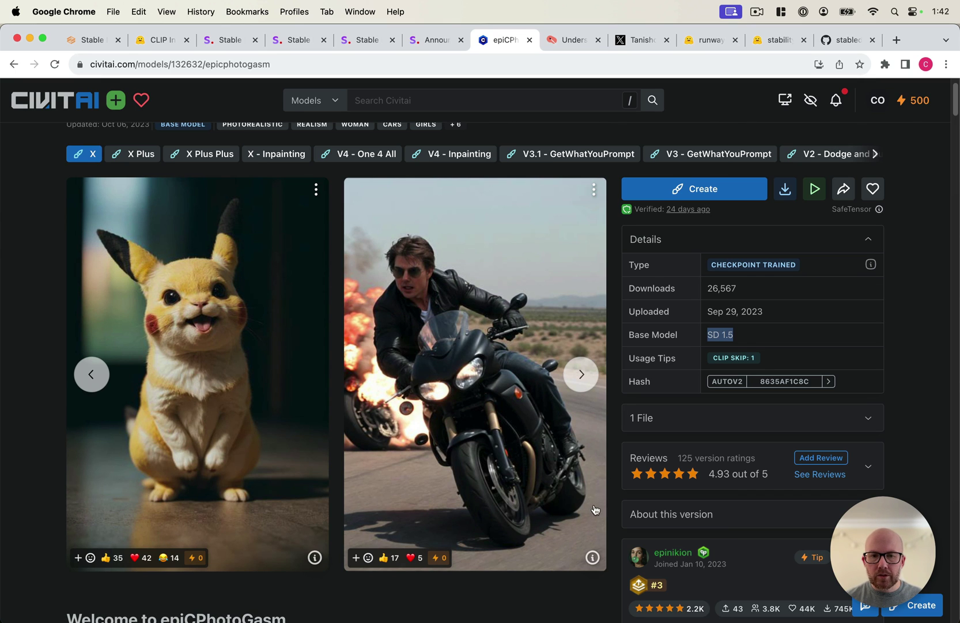
Step: Inspect the motorbike image's generation settings, glance at the local checkpoints folder, and return
click(592, 558)
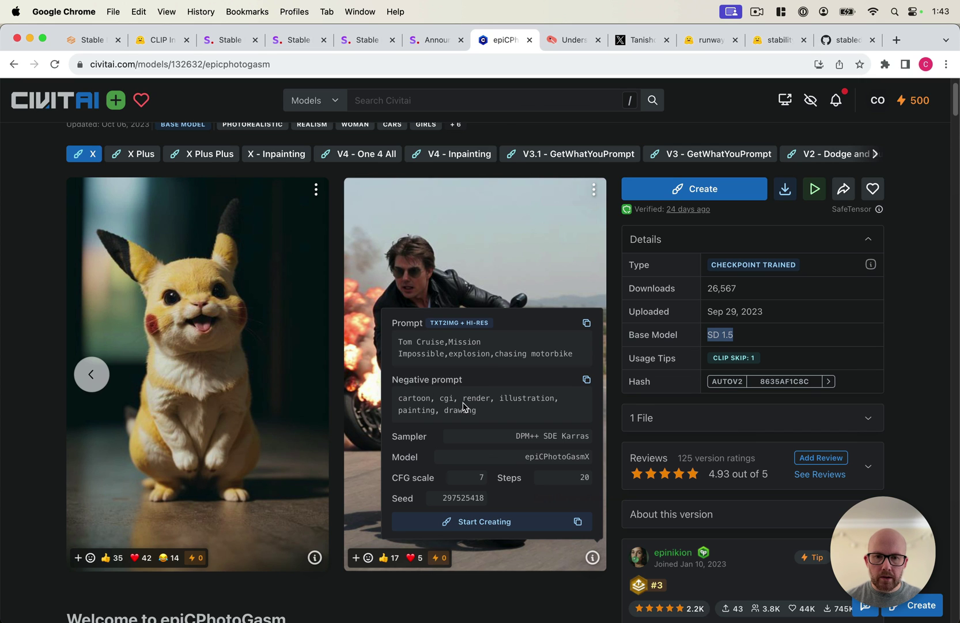
click(627, 498)
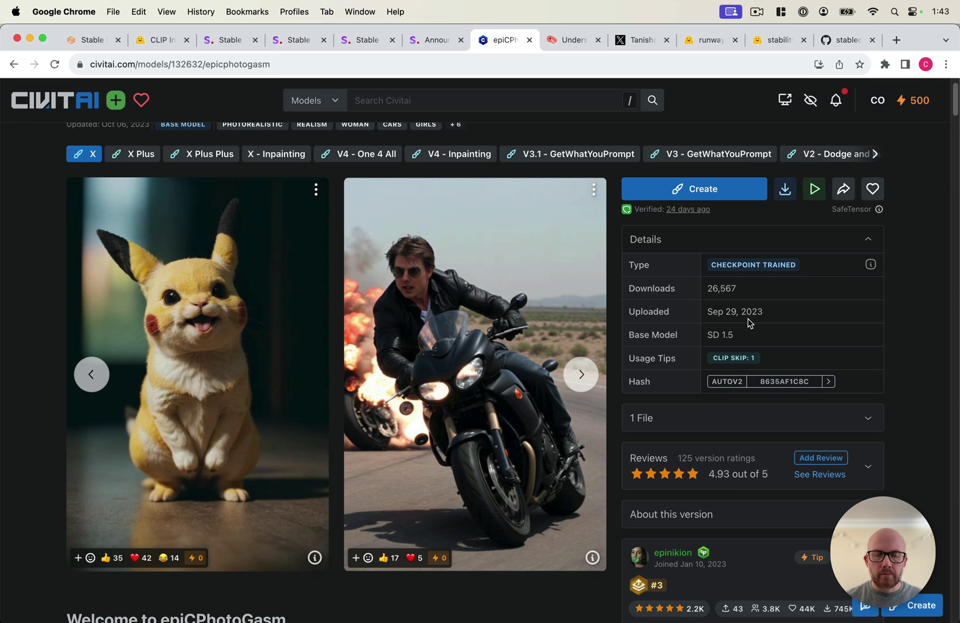
key(super+Tab)
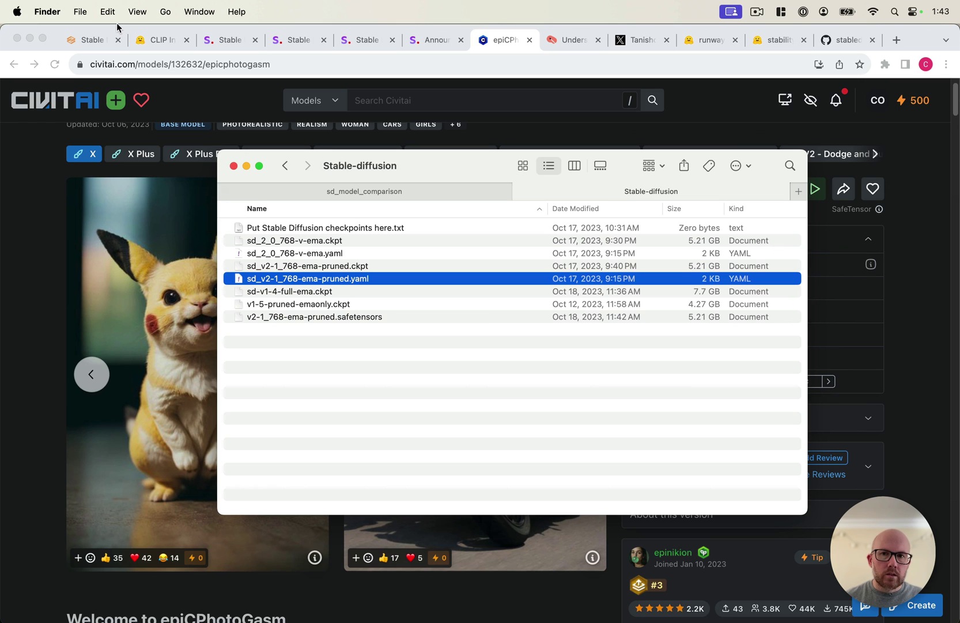
click(184, 102)
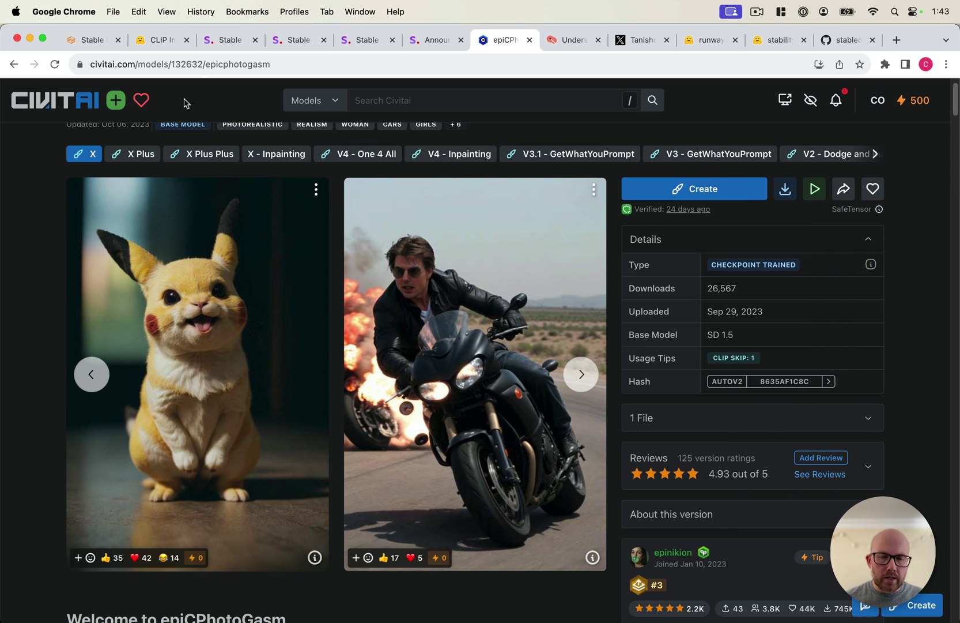